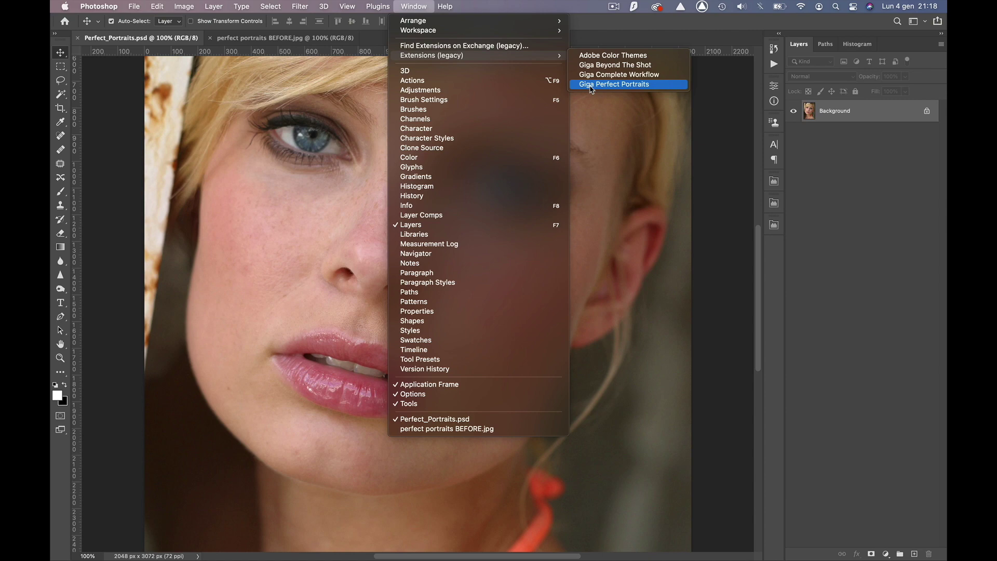
Open the Giga Perfect Portraits extension and run its Magic Skin retouch on the portrait
left_click(592, 84)
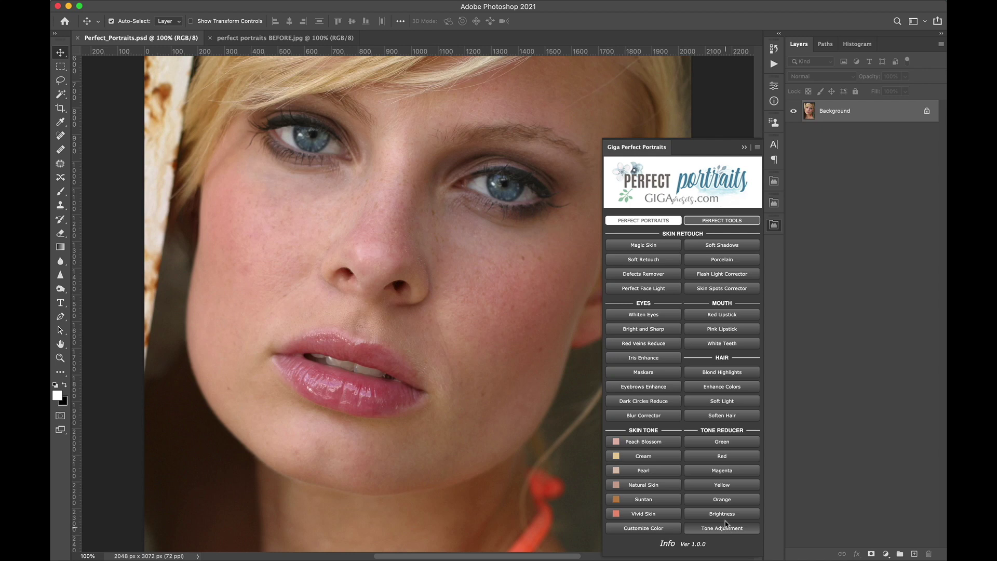
left_click(719, 224)
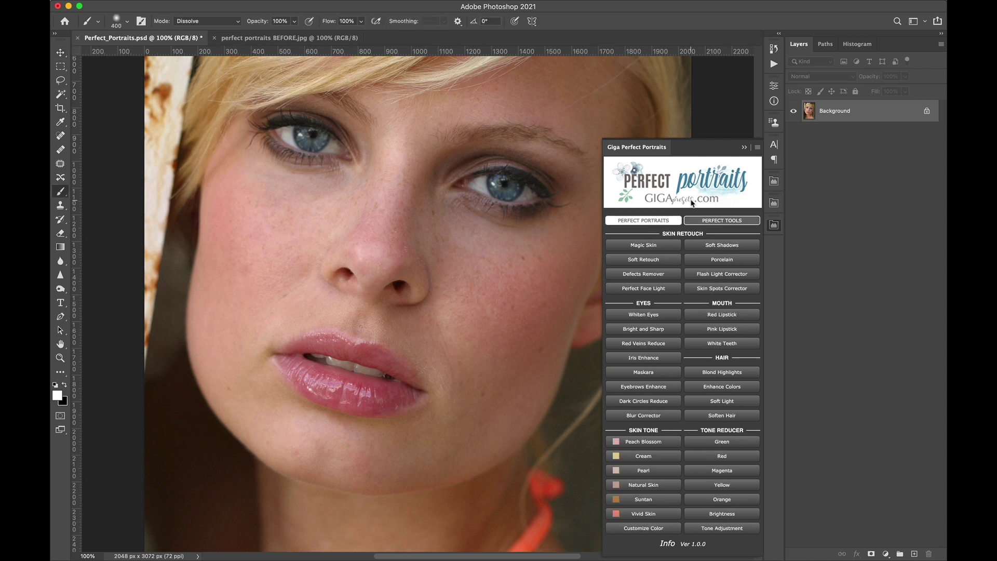
left_click(659, 247)
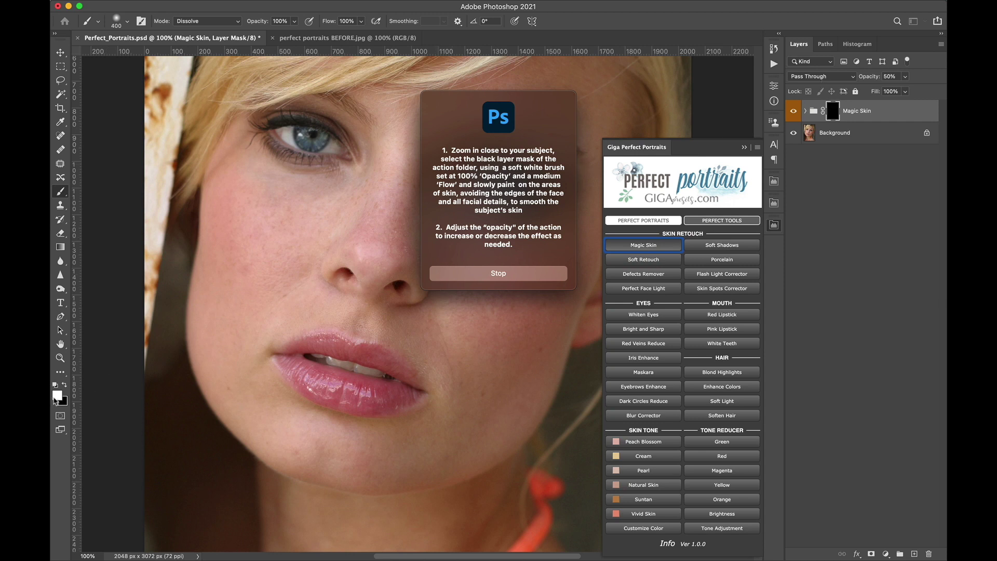
left_click(463, 277)
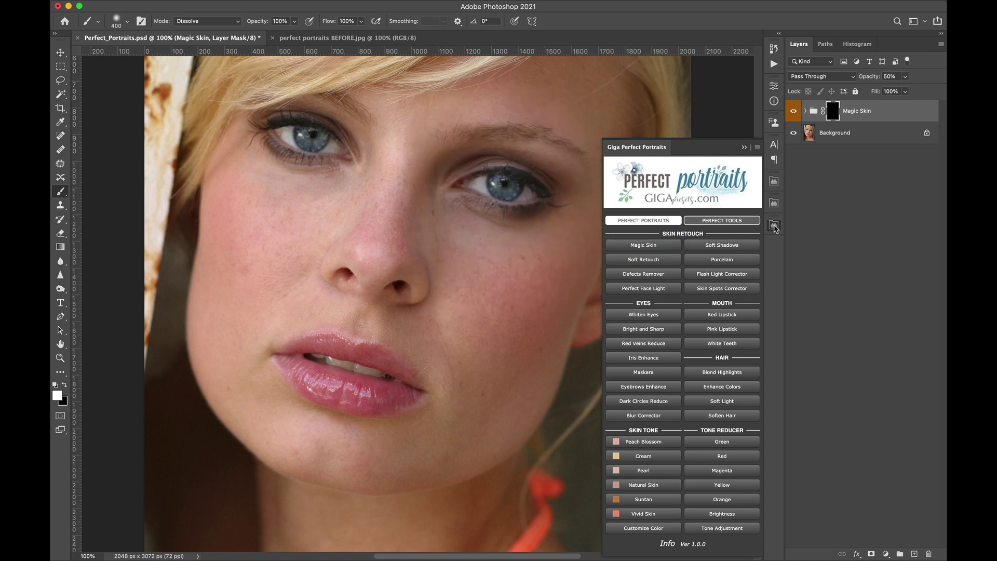
left_click(774, 227)
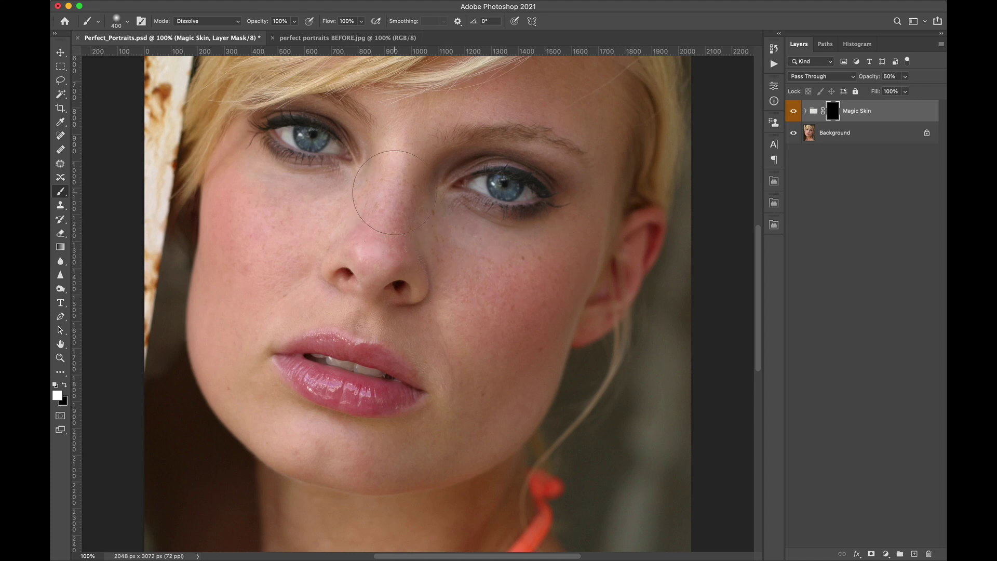
Paint white on the Magic Skin mask over the nose, cheeks and other skin areas, avoiding the facial details
left_click_drag(394, 192, 385, 198)
mouse_move(387, 189)
left_mouse_down()
mouse_move(361, 205)
mouse_move(259, 206)
mouse_move(253, 265)
mouse_move(341, 243)
mouse_move(358, 280)
mouse_move(367, 201)
mouse_move(376, 242)
left_mouse_up()
mouse_move(323, 224)
left_mouse_down()
mouse_move(352, 196)
mouse_move(379, 196)
mouse_move(329, 192)
left_mouse_up()
Compare the portrait with and without the Magic Skin group by toggling its visibility
left_click(793, 111)
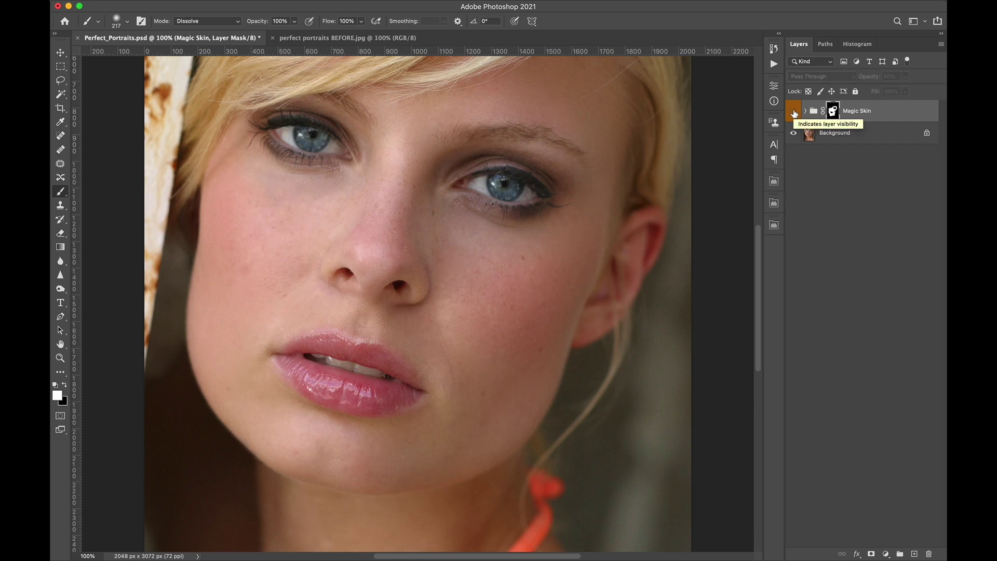
left_click(794, 113)
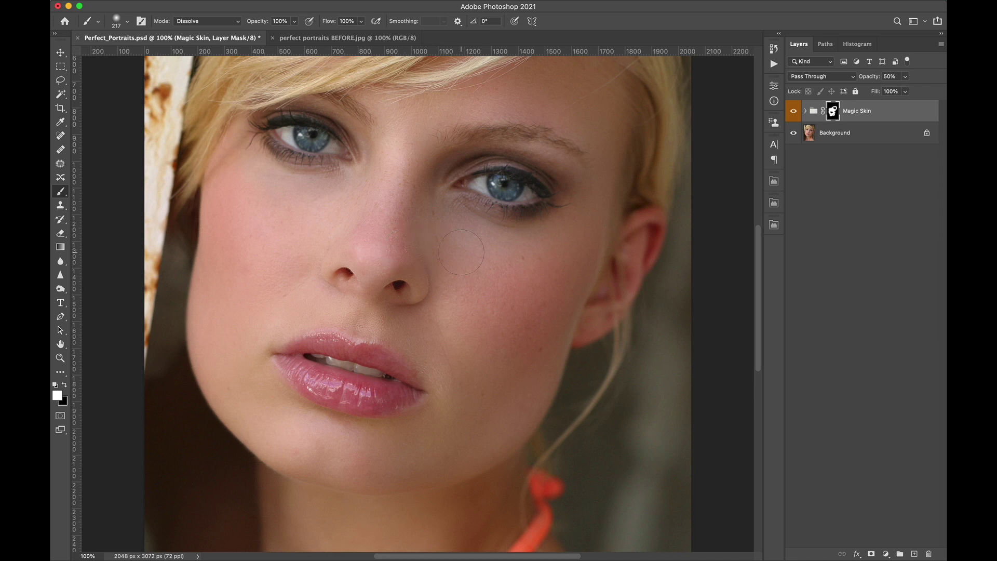
left_click(793, 112)
left_click(793, 112)
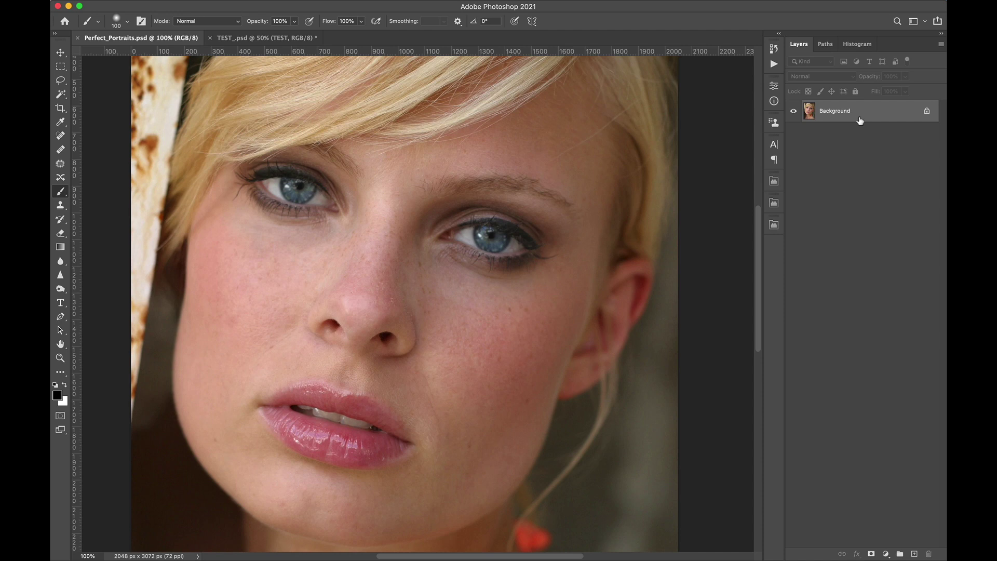
Switch to TEST_.psd and convert its TEST layer to Background with the Perfect Tools Background action
left_click(265, 38)
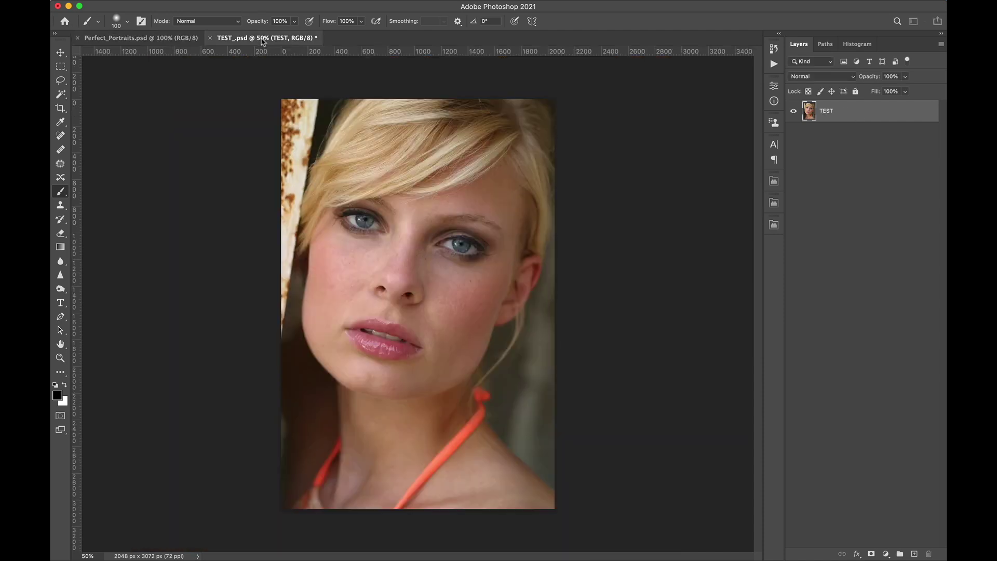
key("super+plus")
key("super+plus")
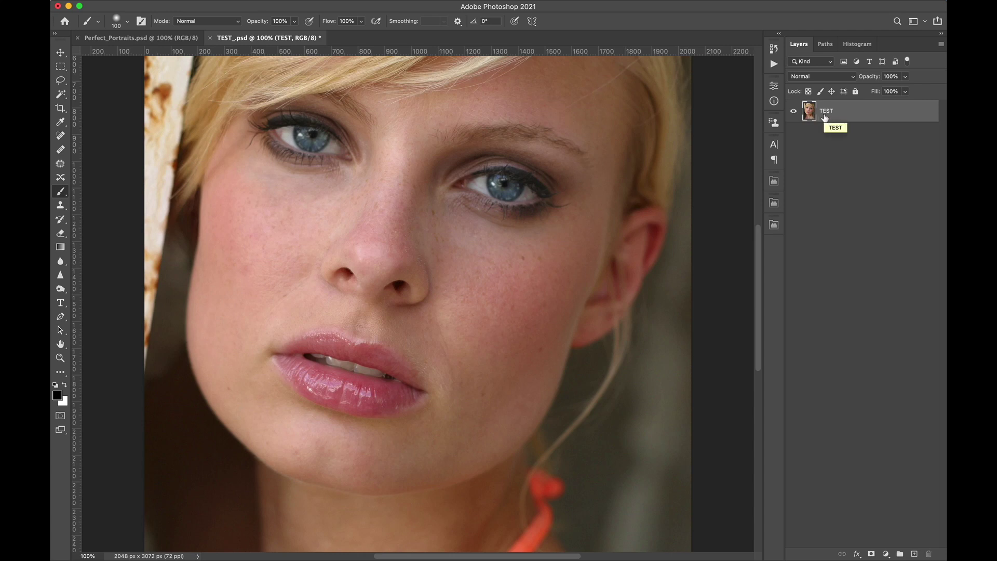
left_click(774, 225)
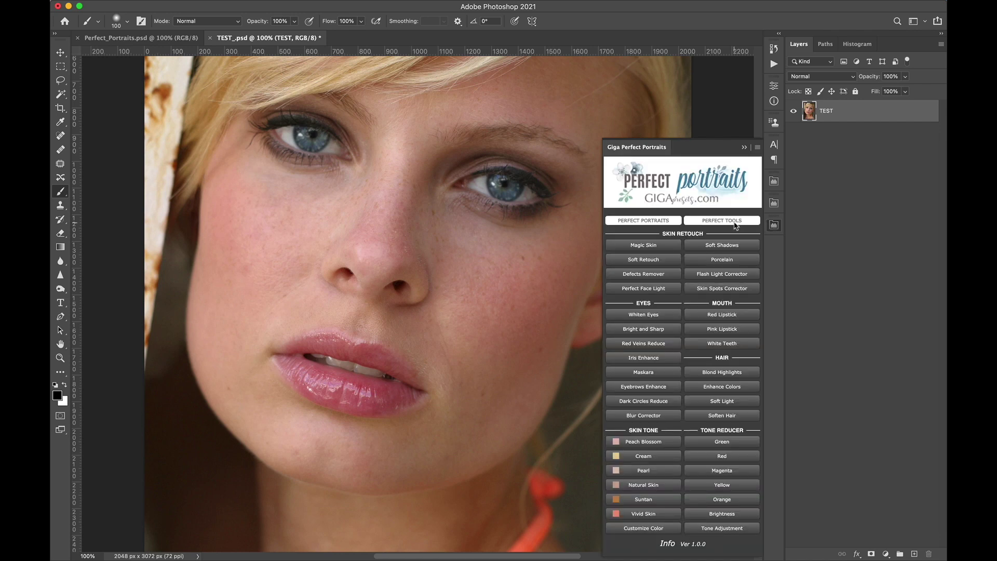
left_click(735, 223)
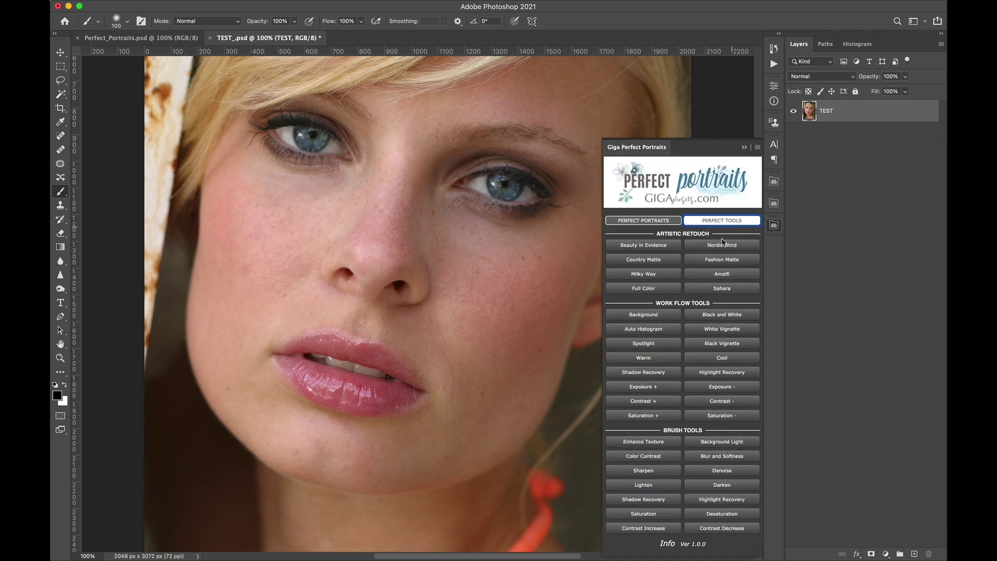
left_click(640, 319)
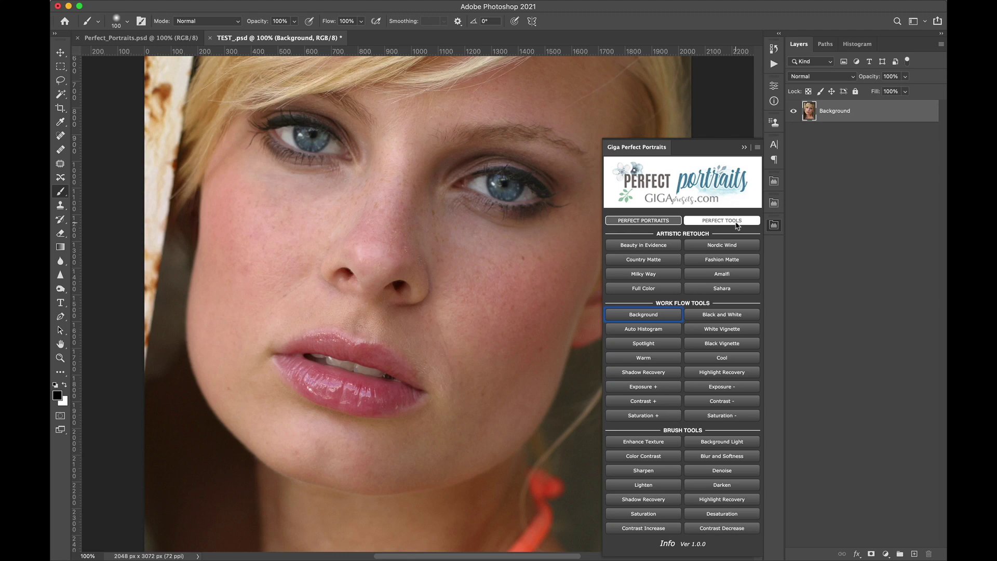
Run the Defects Remover action on Perfect_Portraits.psd and paint white on its mask over blemishes around the nose
left_click(140, 39)
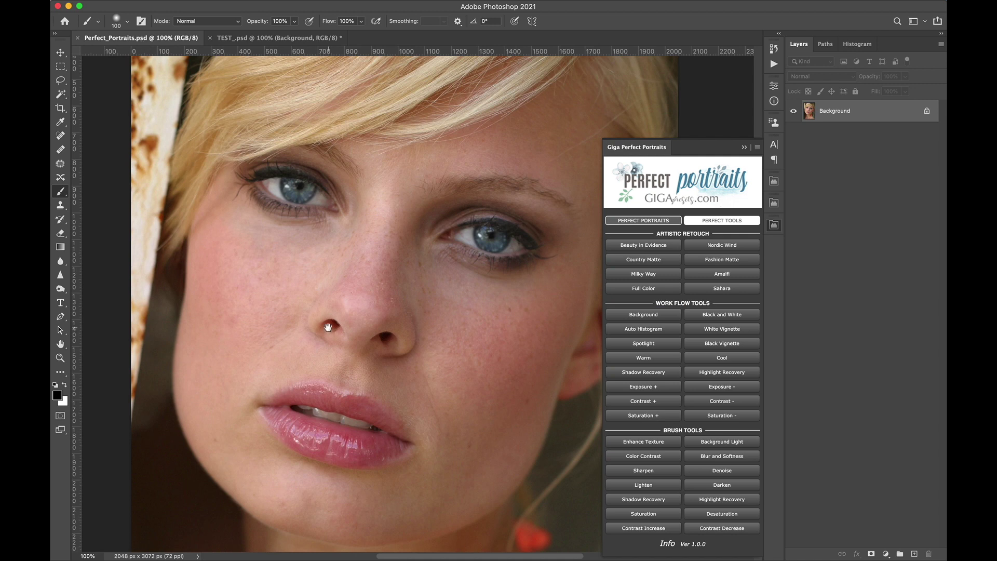
left_click_drag(368, 359, 354, 344)
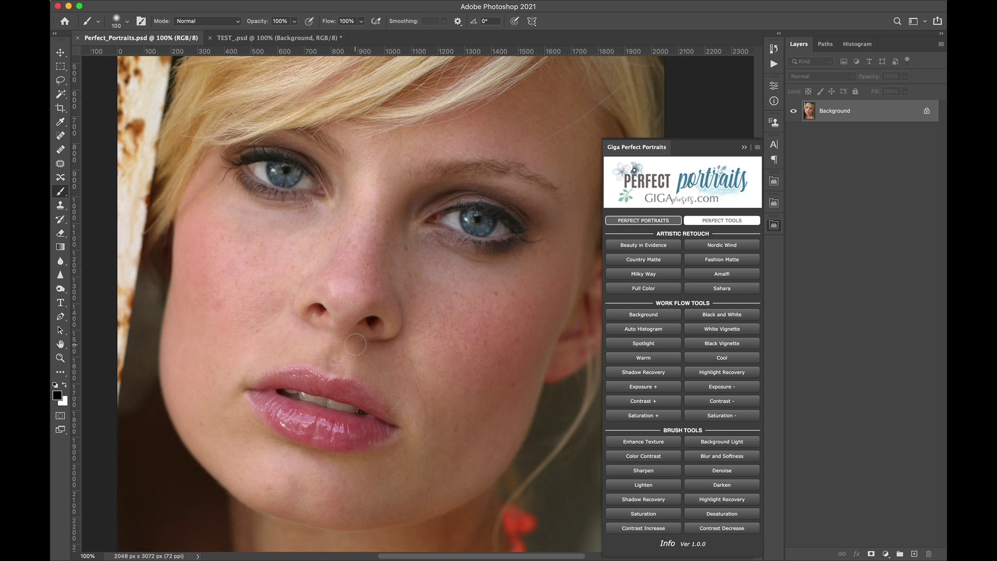
left_click(633, 221)
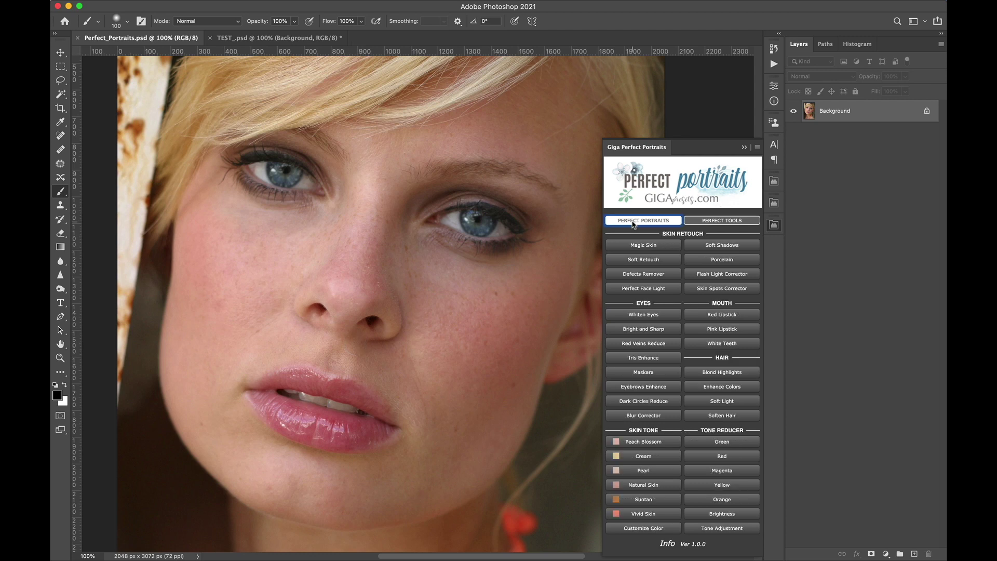
left_click(635, 274)
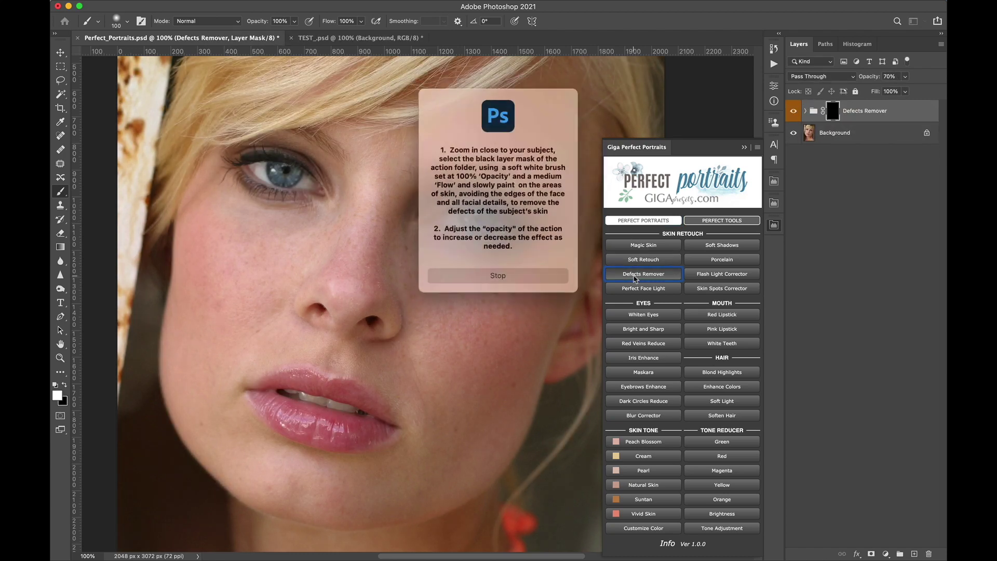
left_click(534, 275)
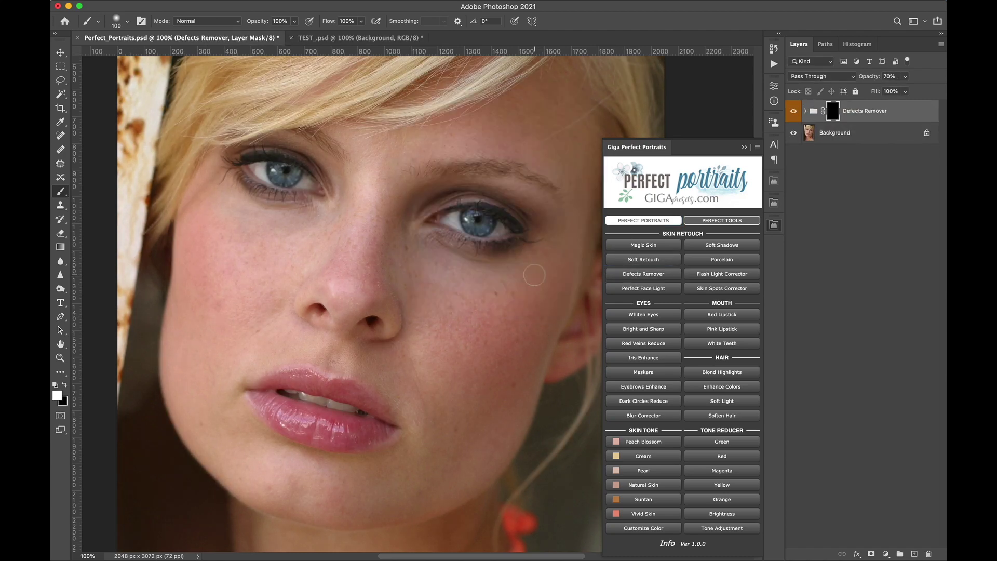
key("super+equal")
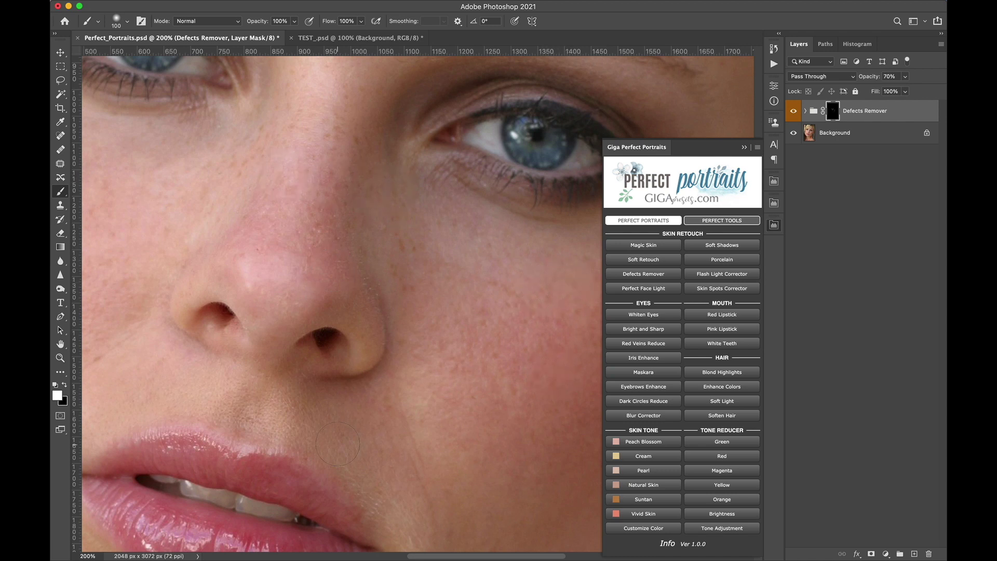
left_click_drag(251, 348, 423, 436)
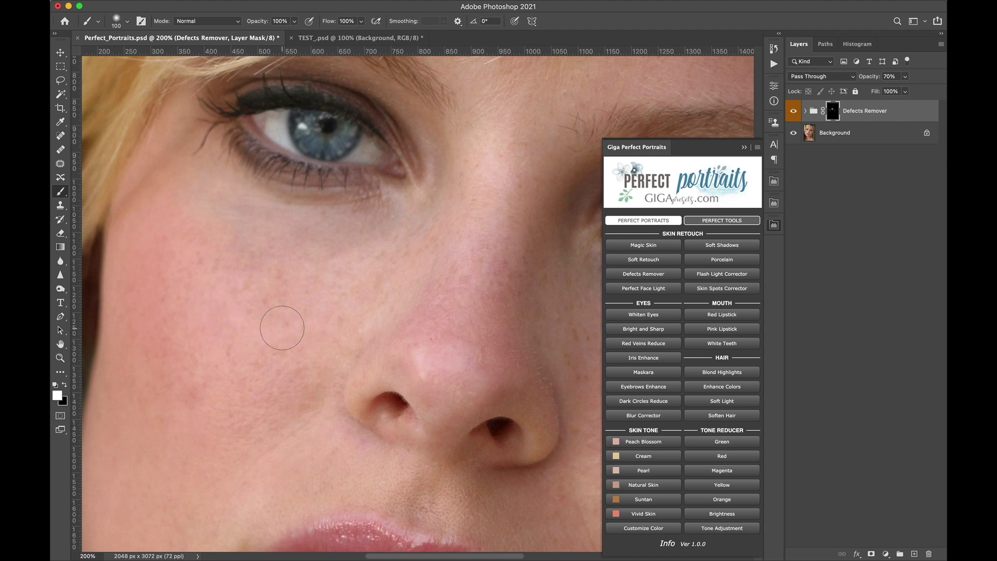
Toggle the Defects Remover group's visibility to compare the skin before and after the correction
left_click(793, 113)
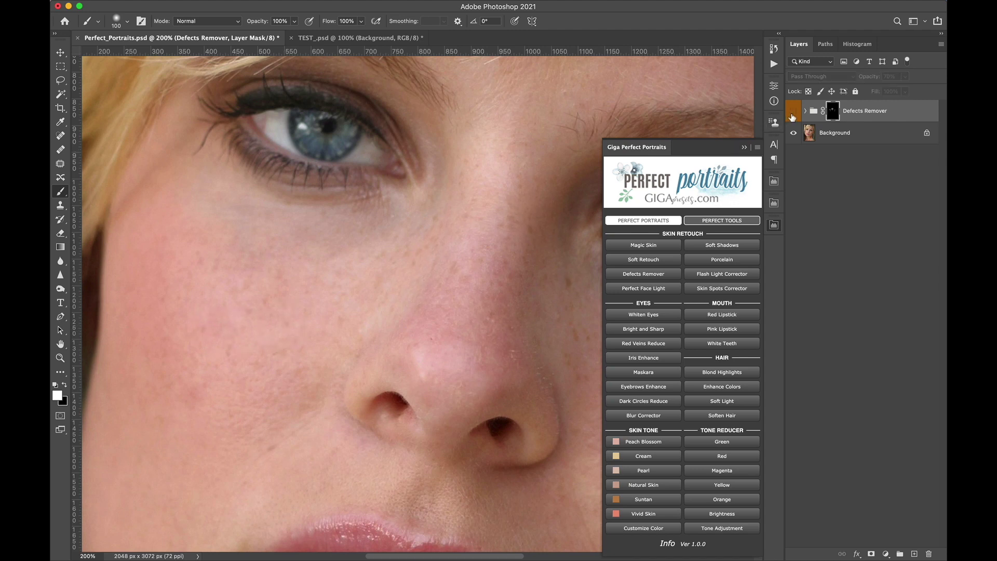
left_click(793, 112)
left_click(792, 112)
left_click(792, 113)
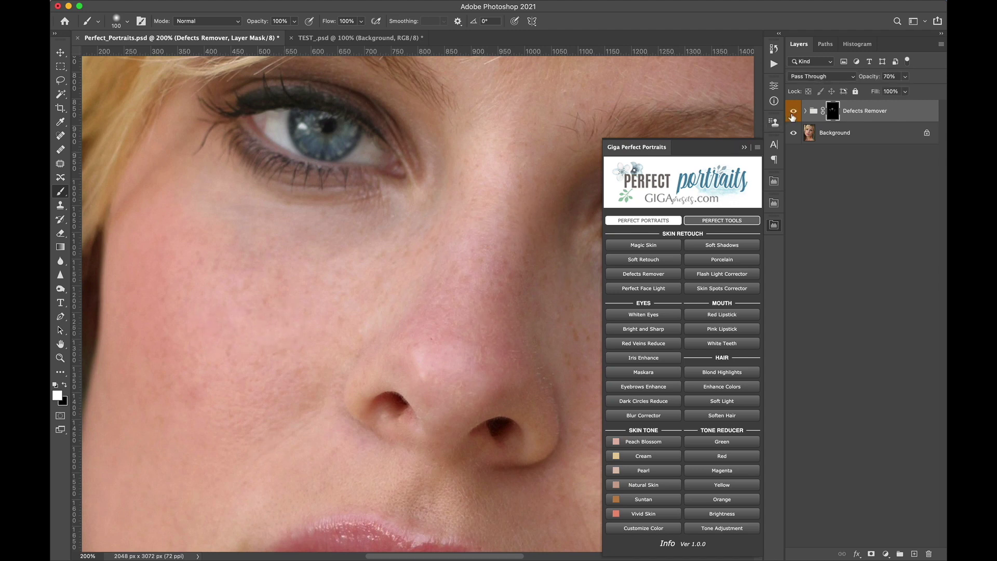
left_click(793, 112)
left_click(792, 113)
Paint white on the Defects Remover mask over the remaining blemishes on the nose and cheeks
left_click_drag(286, 291, 223, 275)
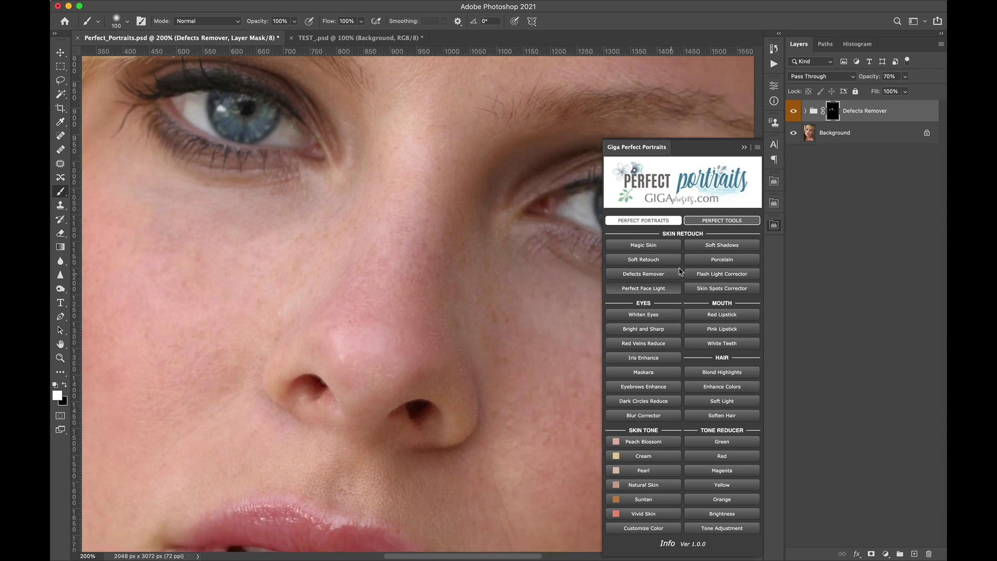
left_click_drag(522, 352, 396, 311)
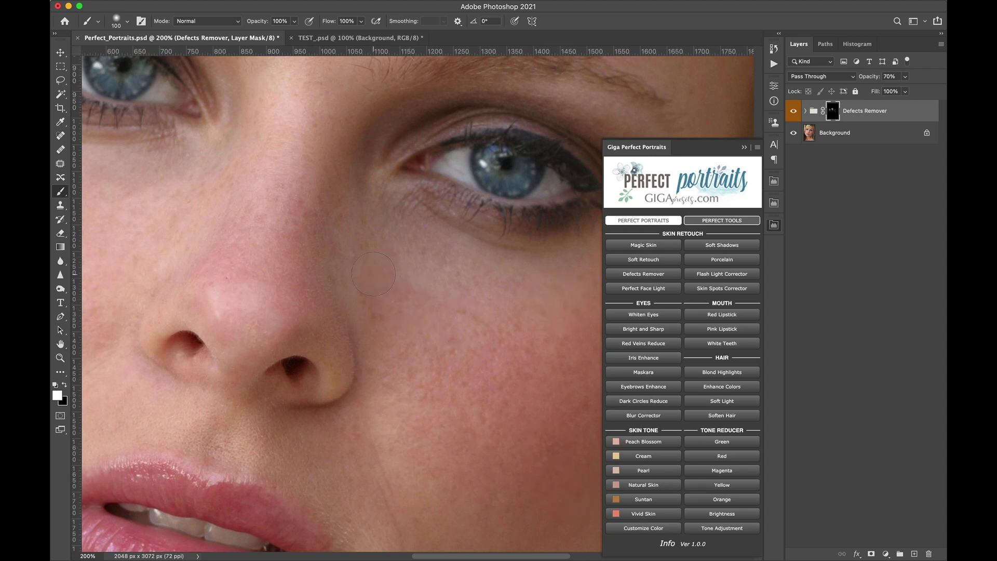
left_click_drag(384, 303, 497, 391)
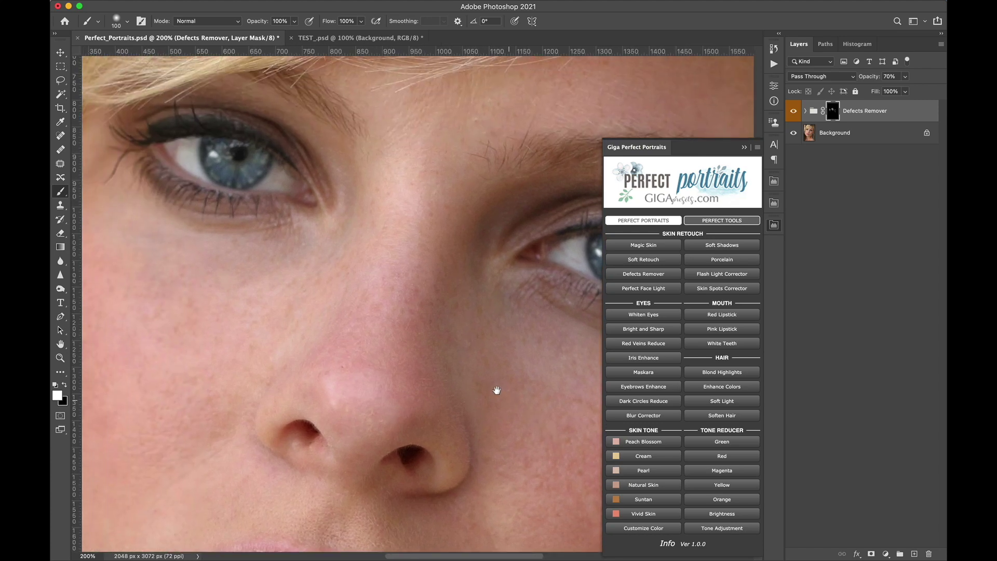
Paint white on the mask of a Magic Skin group below Defects Remover, covering the facial skin with a 400-size soft brush
key("super+minus")
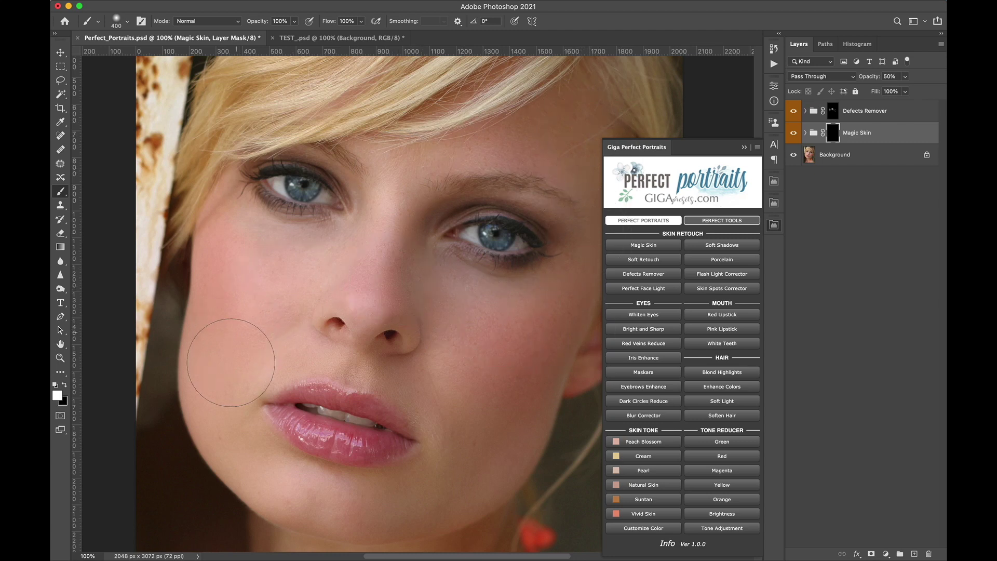
mouse_move(231, 362)
left_mouse_down()
mouse_move(278, 323)
mouse_move(366, 320)
mouse_move(444, 340)
left_mouse_up()
Compare the portrait with and without the Defects Remover and Magic Skin groups, and inspect the layers inside Magic Skin
left_click(793, 111)
left_click(795, 134)
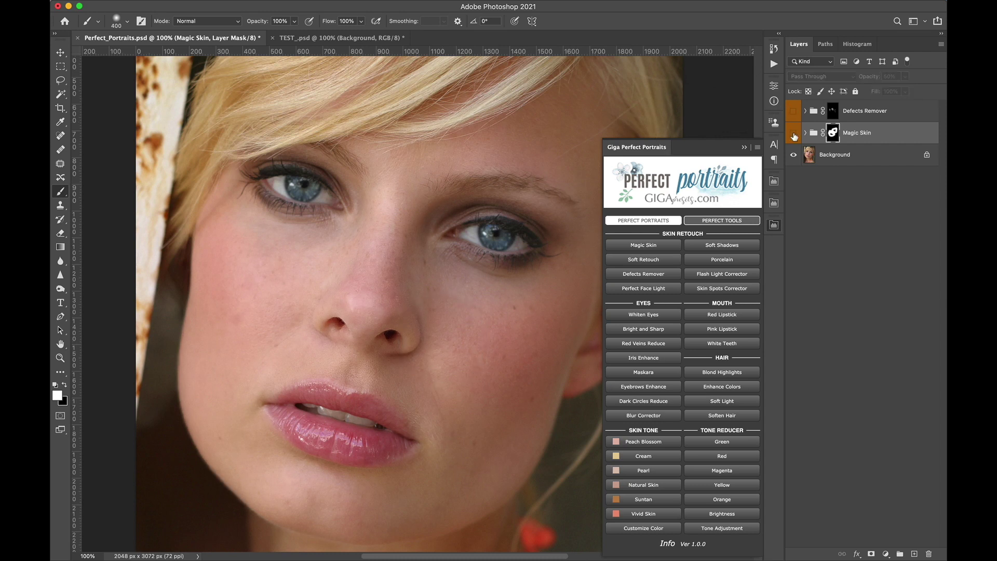
left_click(793, 134)
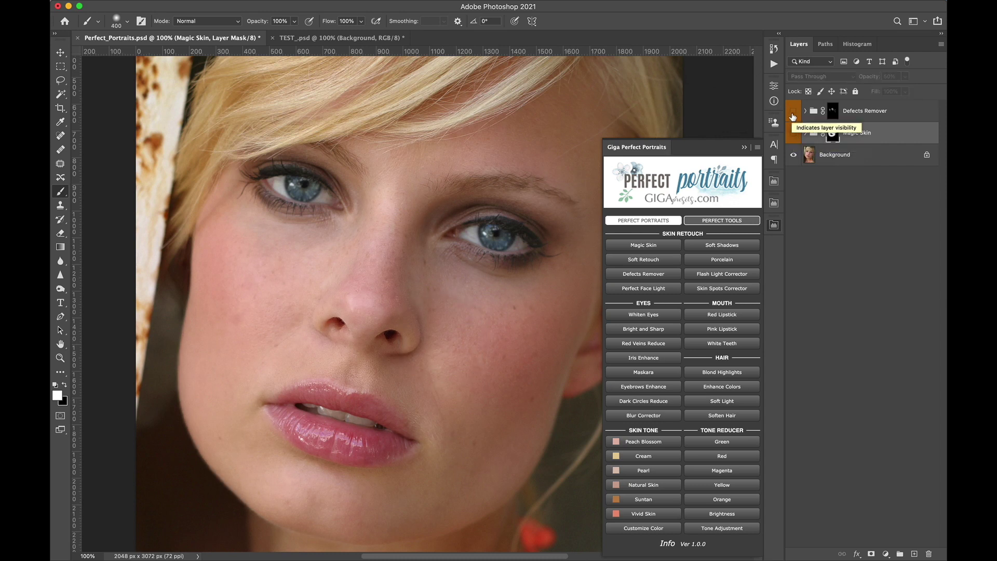
left_click(793, 110)
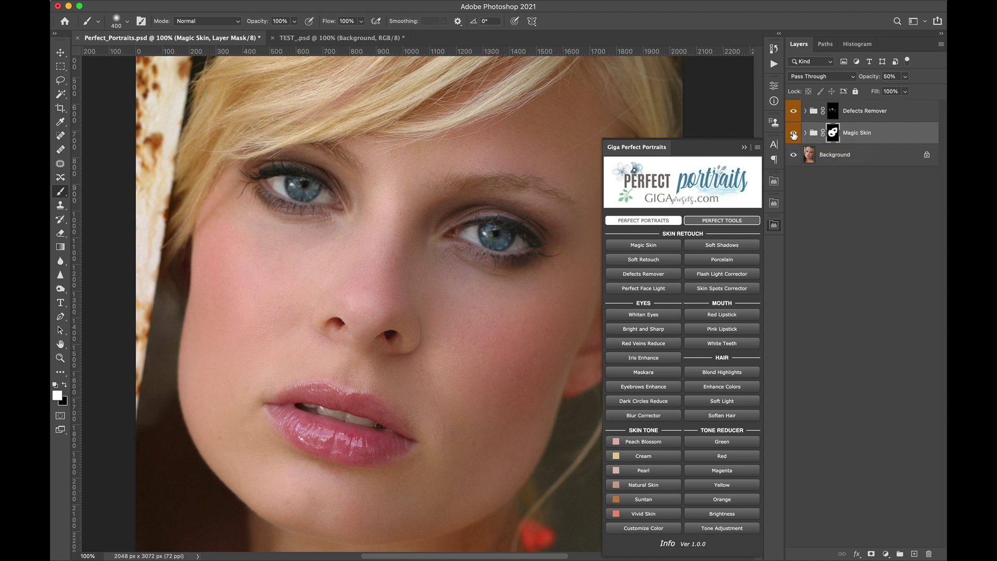
left_click(794, 116)
left_click(794, 133)
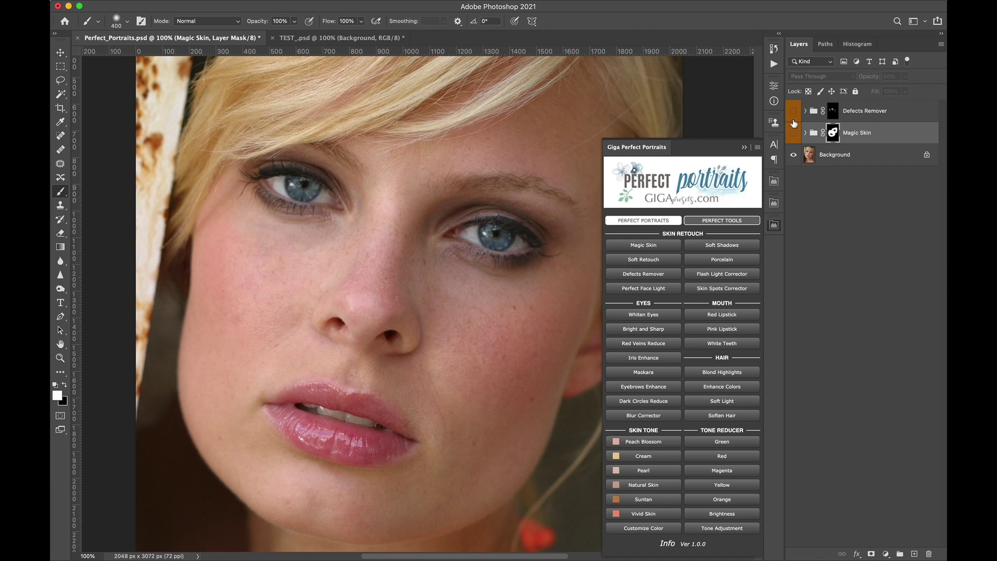
left_click(793, 110)
left_click(794, 133)
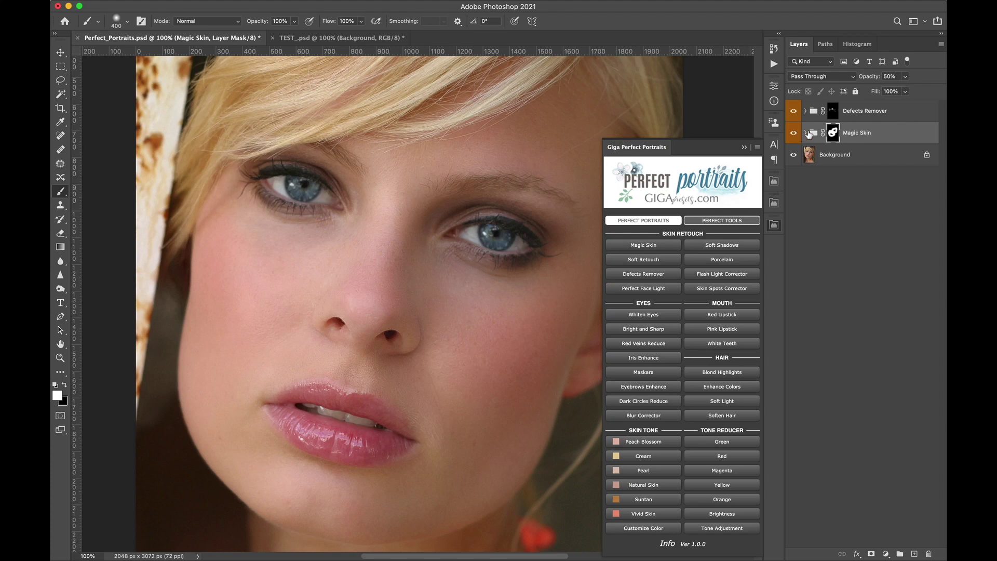
left_click(806, 133)
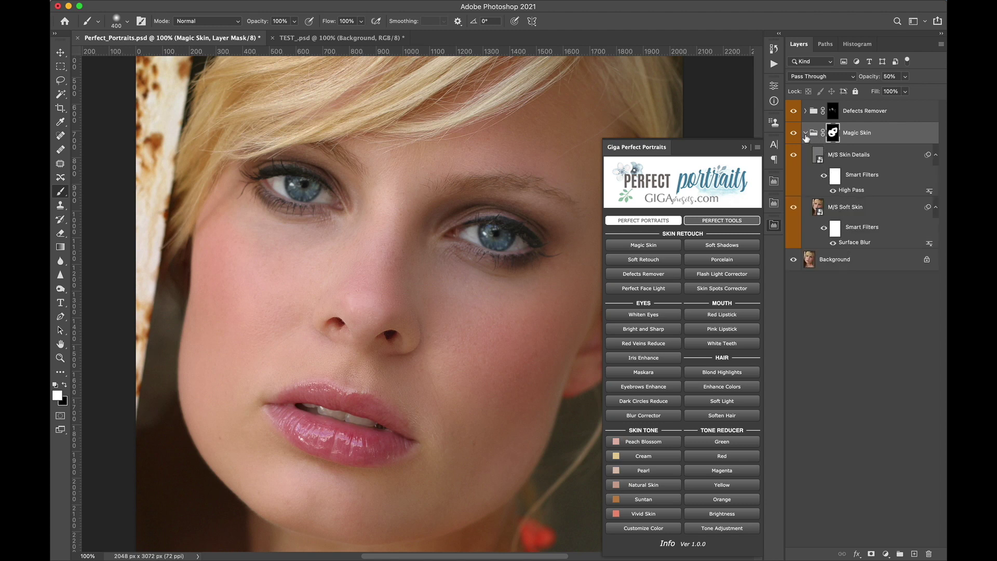
left_click(806, 133)
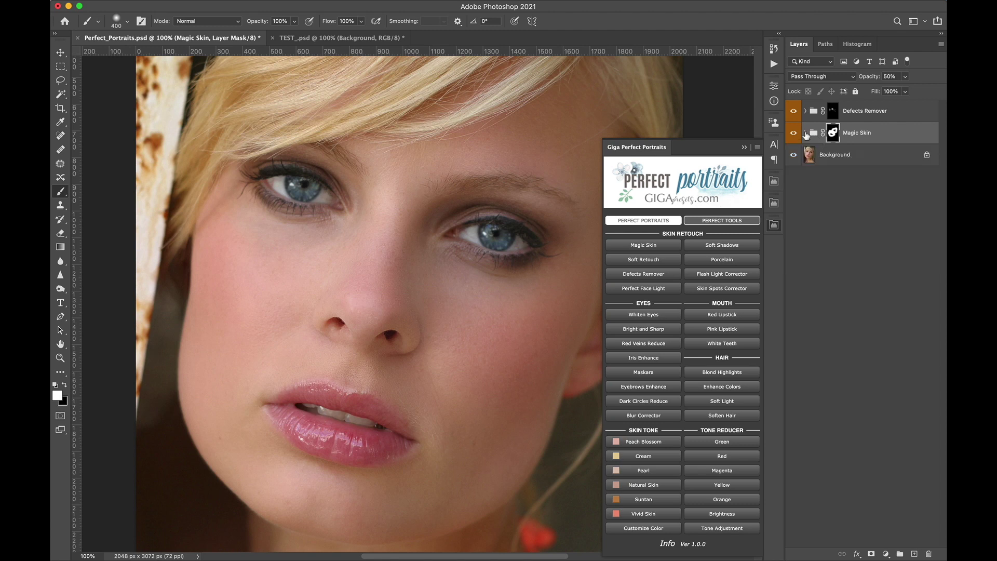
Try different opacities for the Magic Skin group, from 0% up to 82%
left_click(905, 76)
left_click_drag(905, 89, 876, 91)
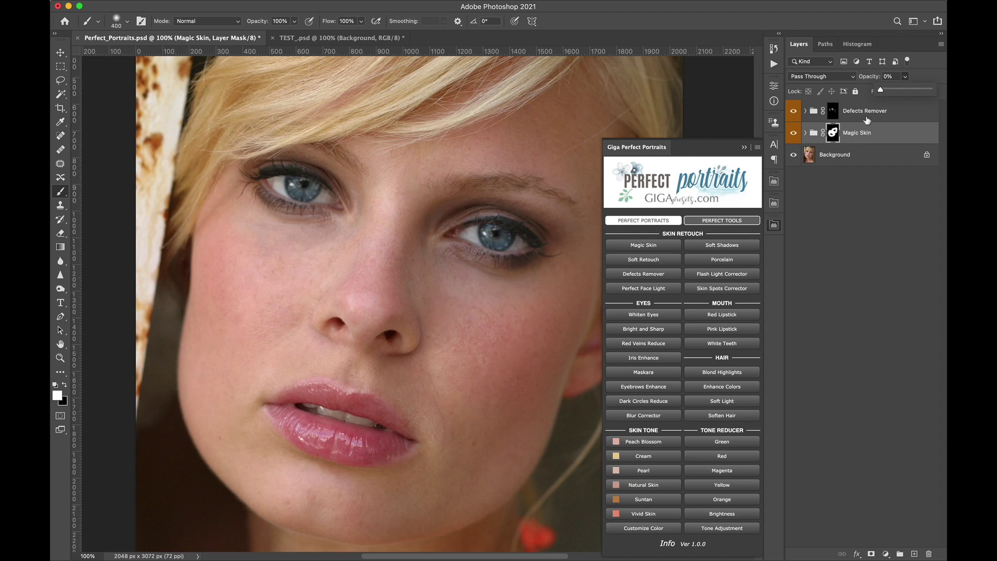
left_click(896, 92)
left_click_drag(896, 92, 898, 92)
left_click_drag(898, 92, 921, 91)
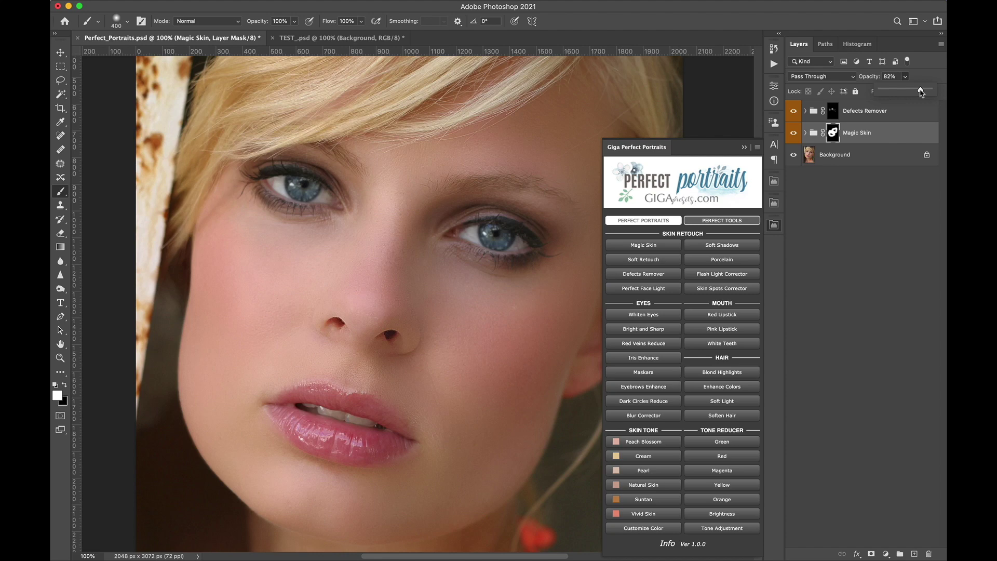
Set the Magic Skin group's opacity to 50% and compare the portrait with Defects Remover and Magic Skin shown and hidden
left_click_drag(921, 92, 907, 92)
left_click(794, 111)
left_click(794, 133)
left_click(794, 111)
left_click(794, 131)
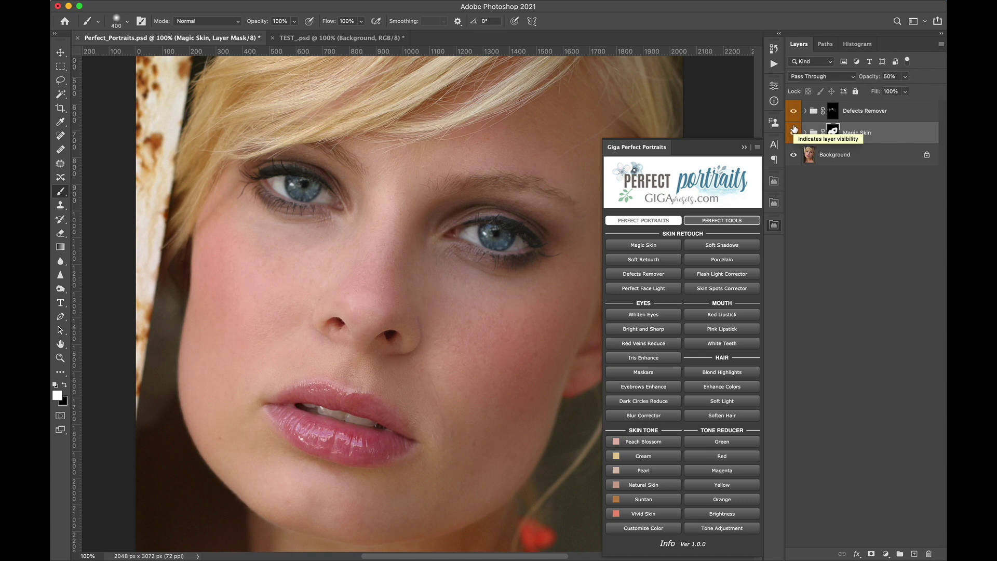
Run the Porcelain action and paint white on its mask over the facial skin with a 400-size soft brush
left_click(719, 259)
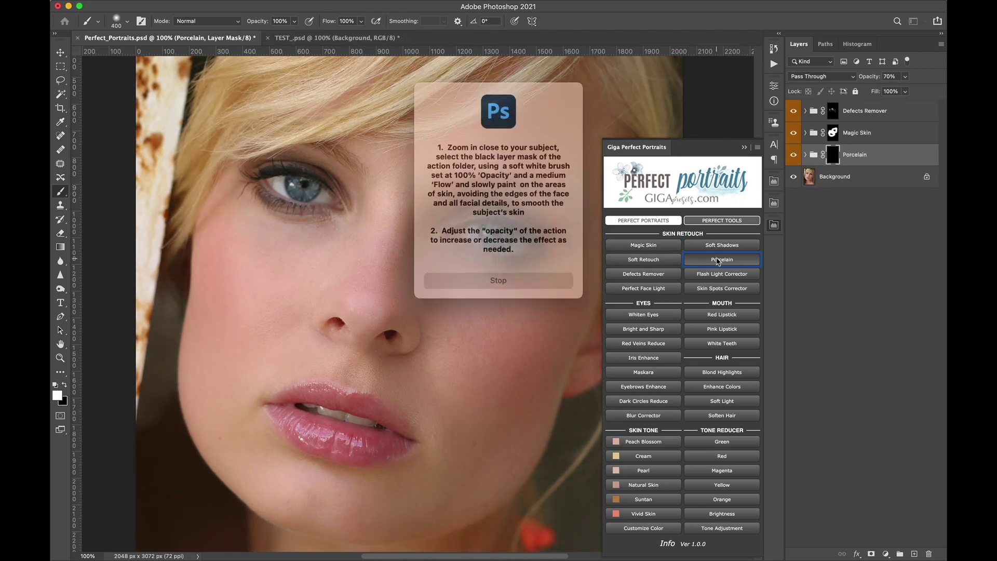
left_click(563, 273)
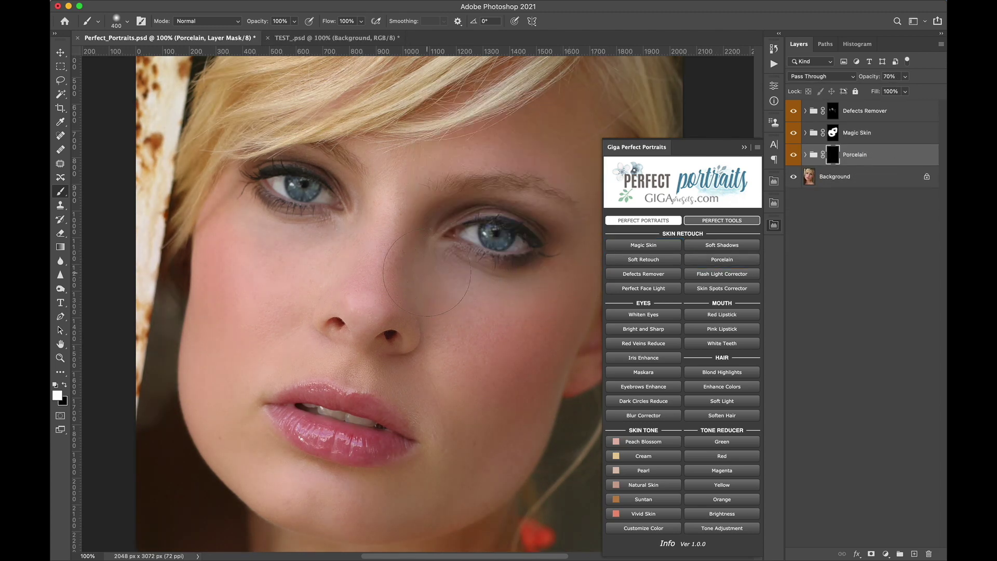
mouse_move(371, 267)
left_mouse_down()
mouse_move(267, 256)
mouse_move(283, 305)
mouse_move(359, 277)
left_mouse_up()
left_click_drag(499, 349, 491, 351)
mouse_move(440, 502)
left_mouse_down()
mouse_move(343, 492)
mouse_move(232, 444)
mouse_move(265, 321)
mouse_move(368, 216)
mouse_move(437, 165)
mouse_move(538, 143)
left_mouse_up()
mouse_move(403, 265)
left_mouse_down()
mouse_move(237, 238)
mouse_move(225, 341)
mouse_move(283, 241)
mouse_move(496, 348)
mouse_move(498, 395)
mouse_move(329, 325)
mouse_move(233, 337)
mouse_move(215, 422)
mouse_move(267, 501)
mouse_move(372, 527)
mouse_move(461, 498)
left_mouse_up()
mouse_move(516, 358)
left_mouse_down()
mouse_move(495, 327)
mouse_move(407, 276)
left_mouse_up()
Compare the portrait with all three retouch groups hidden and shown, and adjust the Porcelain group's opacity
left_click_drag(793, 111, 794, 157)
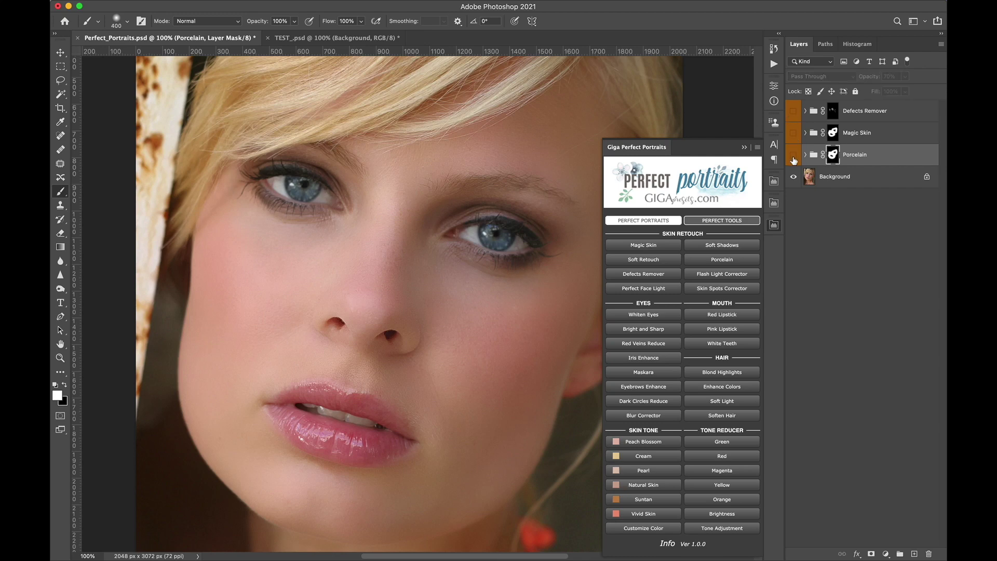
left_click_drag(790, 120, 794, 156)
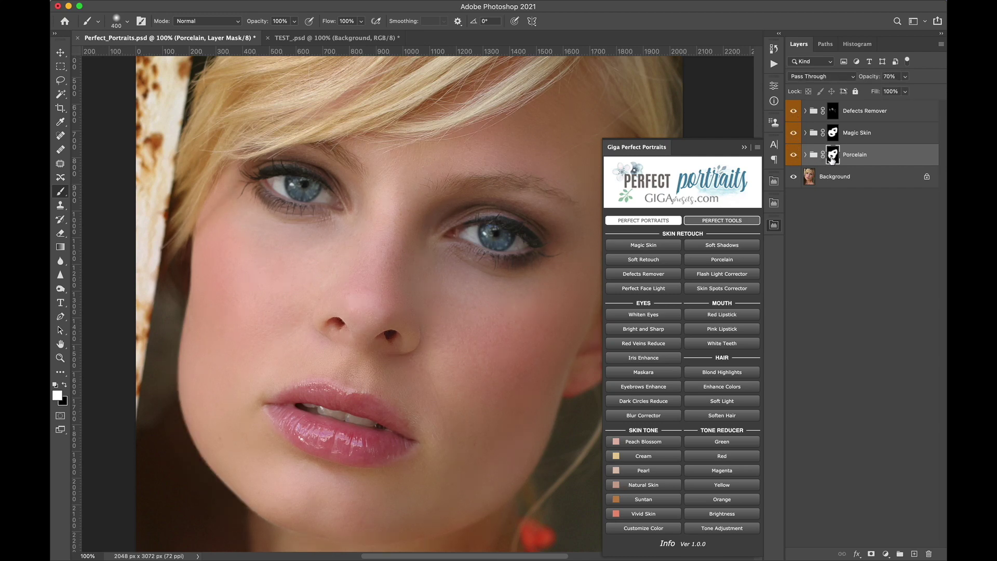
left_click(905, 76)
mouse_move(905, 91)
left_mouse_down()
mouse_move(874, 92)
mouse_move(906, 94)
left_mouse_up()
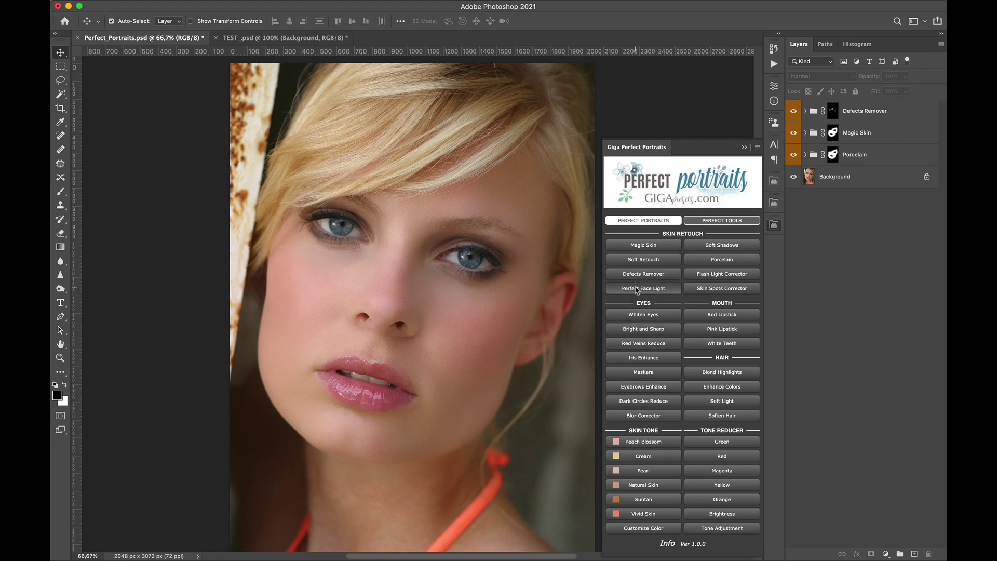
Run the Perfect Face Light action and paint white on its mask over the shaded side of the face with a soft brush
left_click(637, 288)
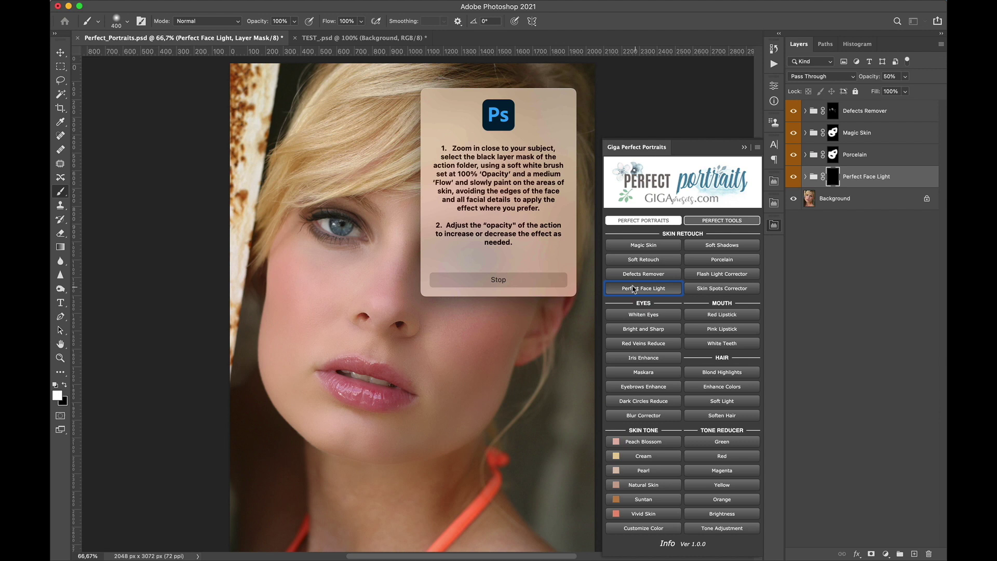
left_click(512, 283)
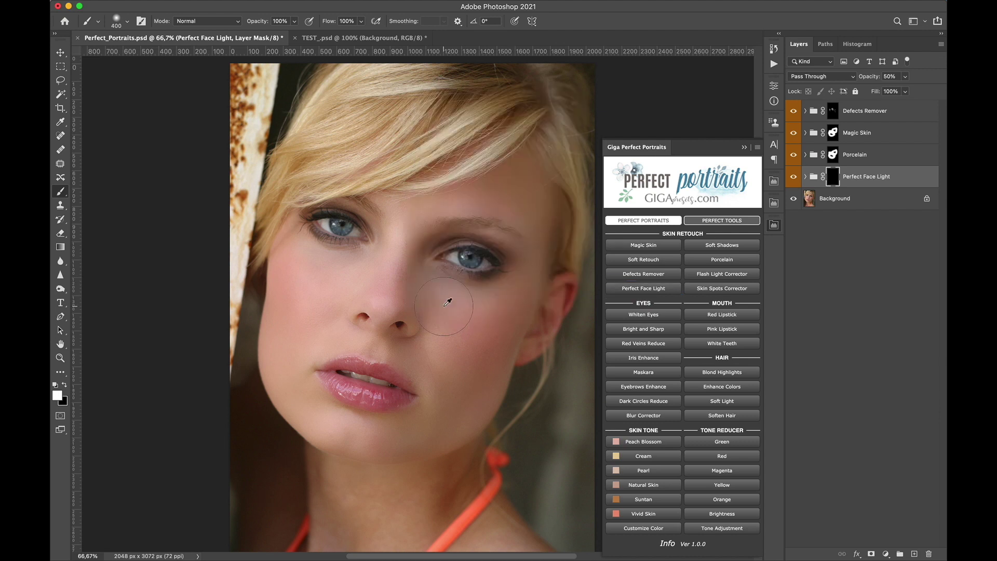
left_click_drag(447, 302, 466, 301)
mouse_move(440, 385)
left_mouse_down()
mouse_move(457, 363)
mouse_move(447, 322)
mouse_move(451, 218)
mouse_move(519, 225)
left_mouse_up()
mouse_move(376, 438)
left_mouse_down()
mouse_move(450, 372)
mouse_move(413, 273)
mouse_move(449, 229)
left_mouse_up()
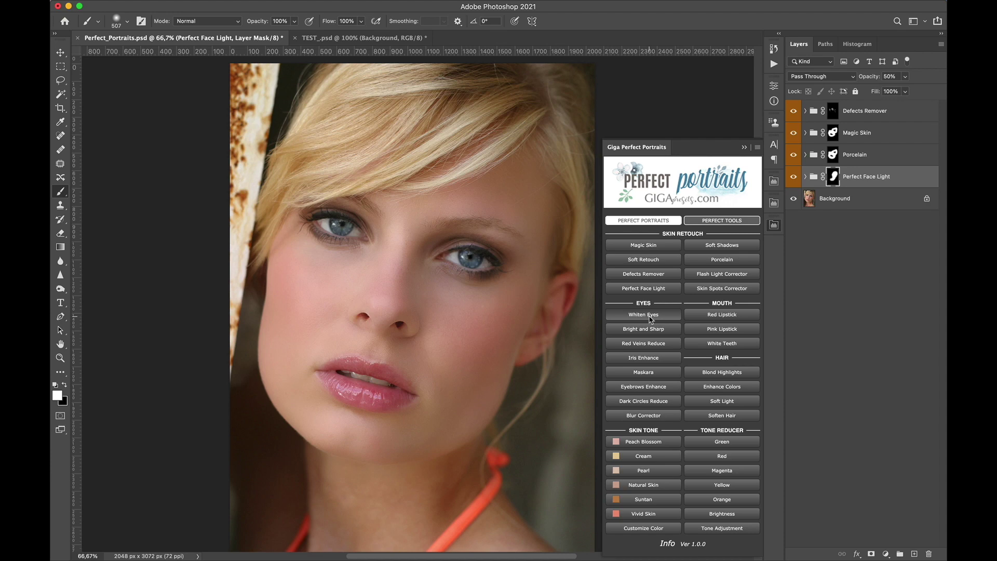
Run the Whiten Eyes action with a 35-size brush for the eyes, and compare the White Eyes group hidden and shown
left_click(666, 317)
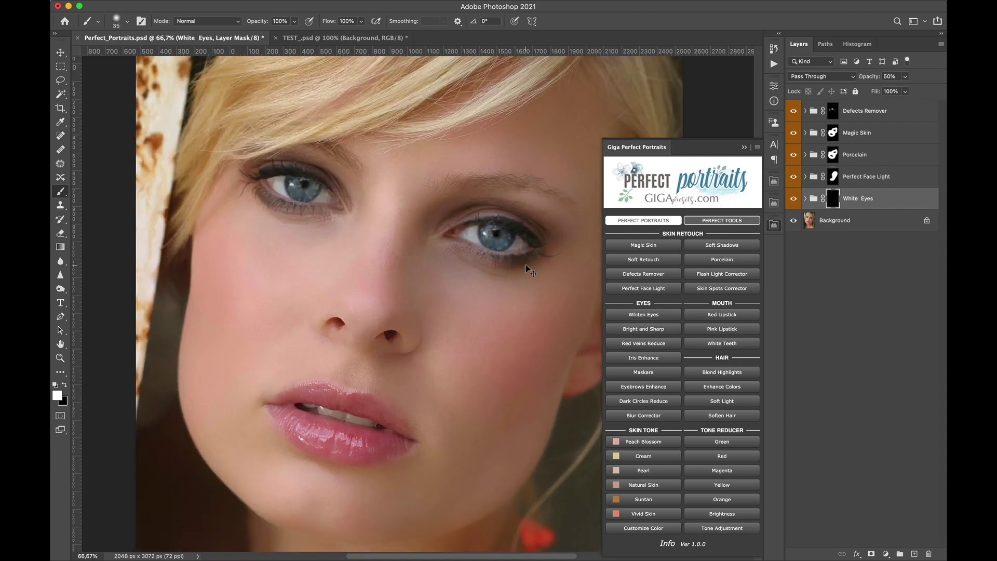
key("super+minus")
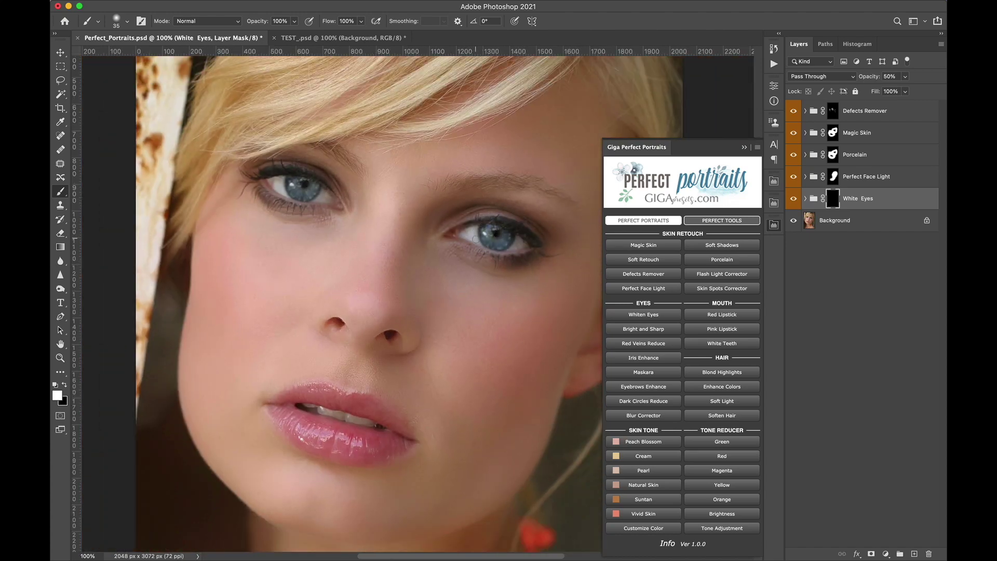
left_click(794, 199)
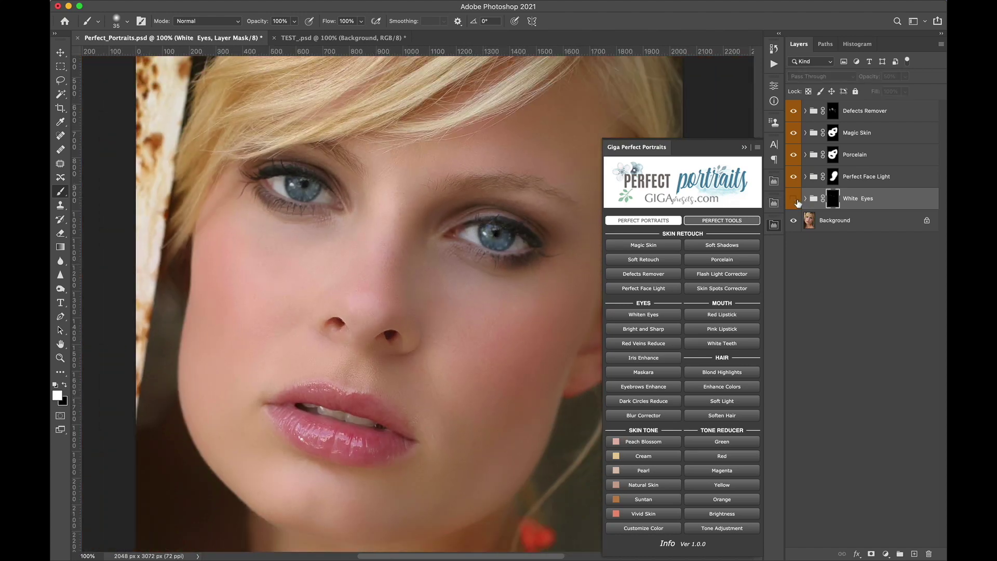
left_click(798, 202)
left_click(798, 203)
left_click(799, 202)
Run the Bright and Sharp action, paint white on its mask over both eyes with a 40-size brush, and compare the effect
left_click(643, 328)
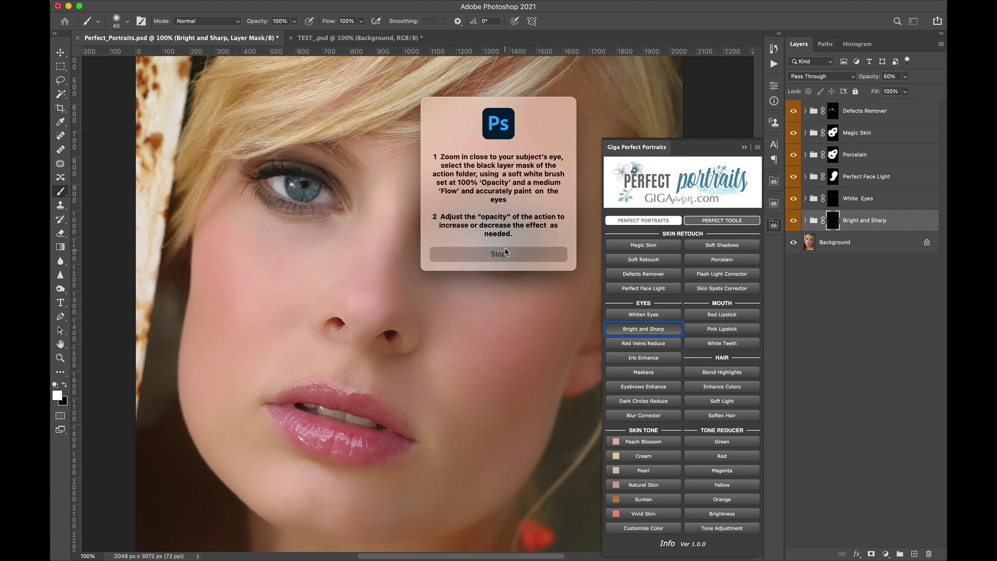
left_click(505, 252)
mouse_move(497, 235)
left_mouse_down()
mouse_move(491, 240)
mouse_move(507, 228)
mouse_move(486, 229)
left_mouse_up()
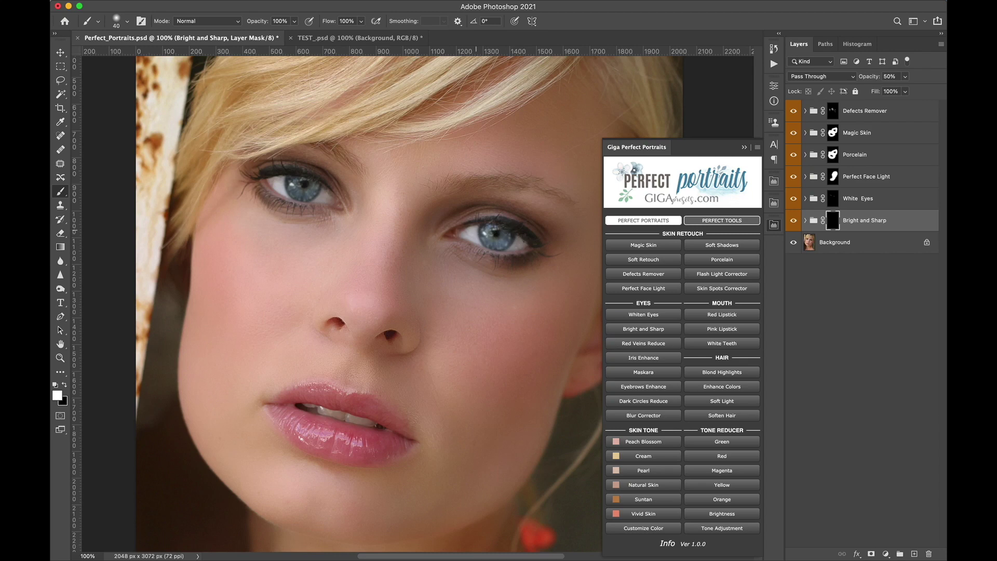
left_click(794, 220)
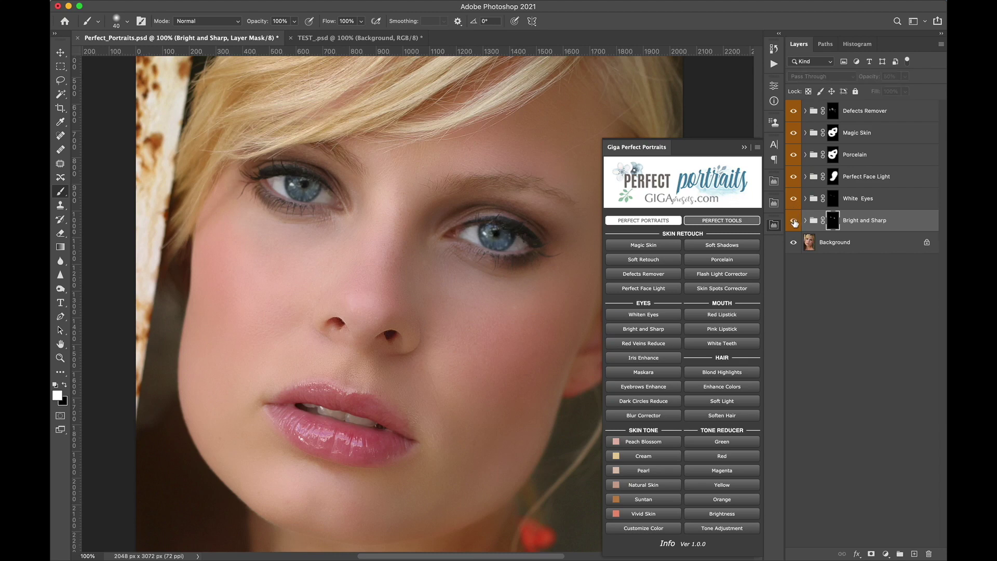
left_click(794, 220)
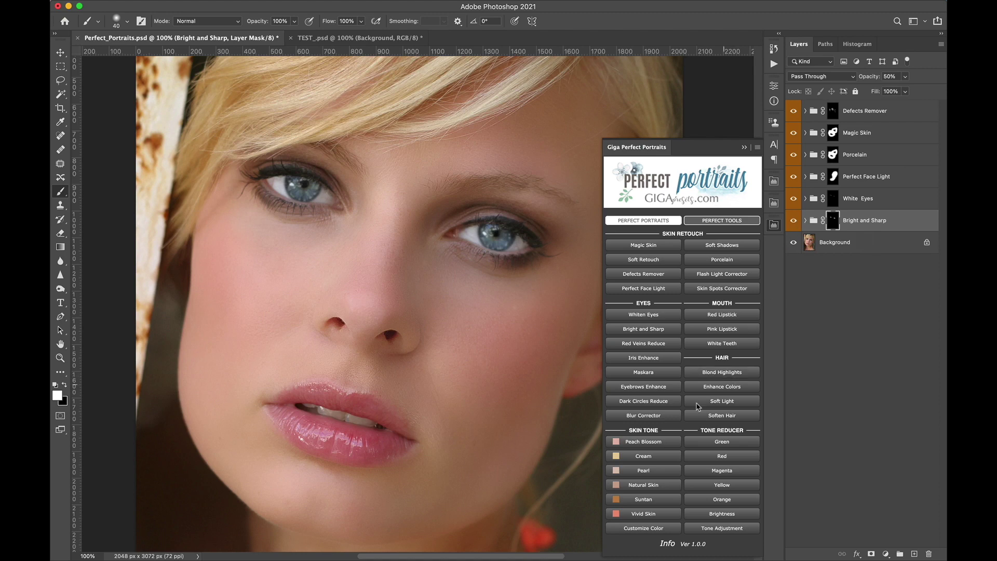
Run the eye Blur Corrector action and paint white on its mask over both eyes with a 50-size brush
left_click(657, 418)
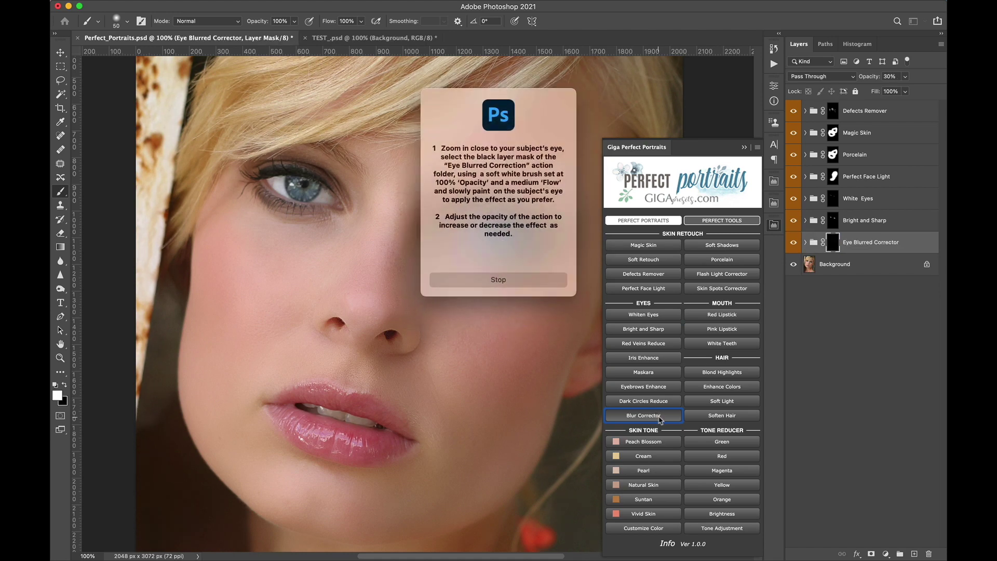
left_click(516, 281)
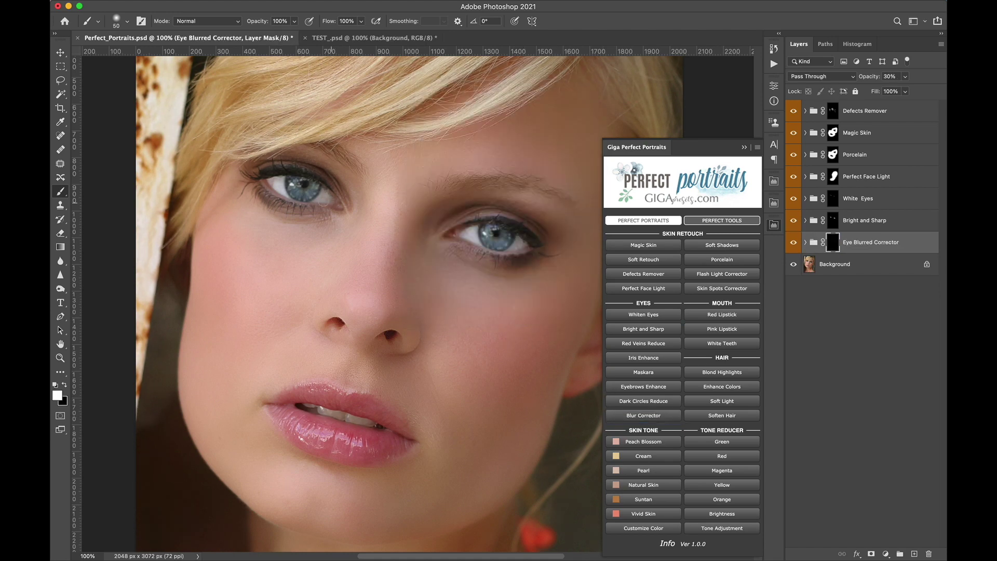
mouse_move(294, 189)
left_mouse_down()
mouse_move(314, 182)
mouse_move(296, 188)
left_mouse_up()
Compare the eyes with the Eye Blurred Corrector group hidden and shown
left_click(794, 245)
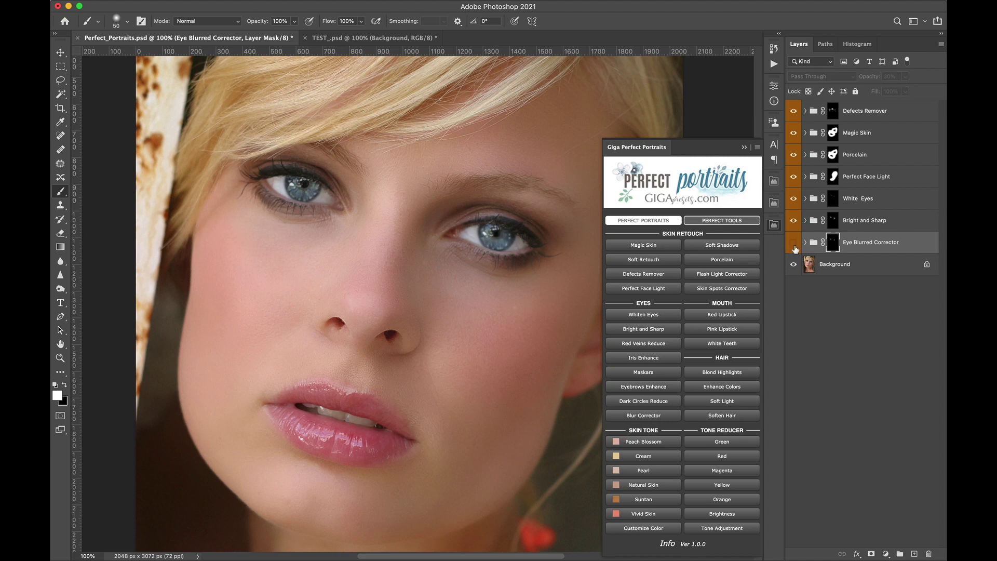
left_click(794, 245)
left_click(795, 245)
mouse_move(795, 249)
left_mouse_down()
mouse_move(794, 204)
mouse_move(796, 245)
left_mouse_up()
left_click(794, 242)
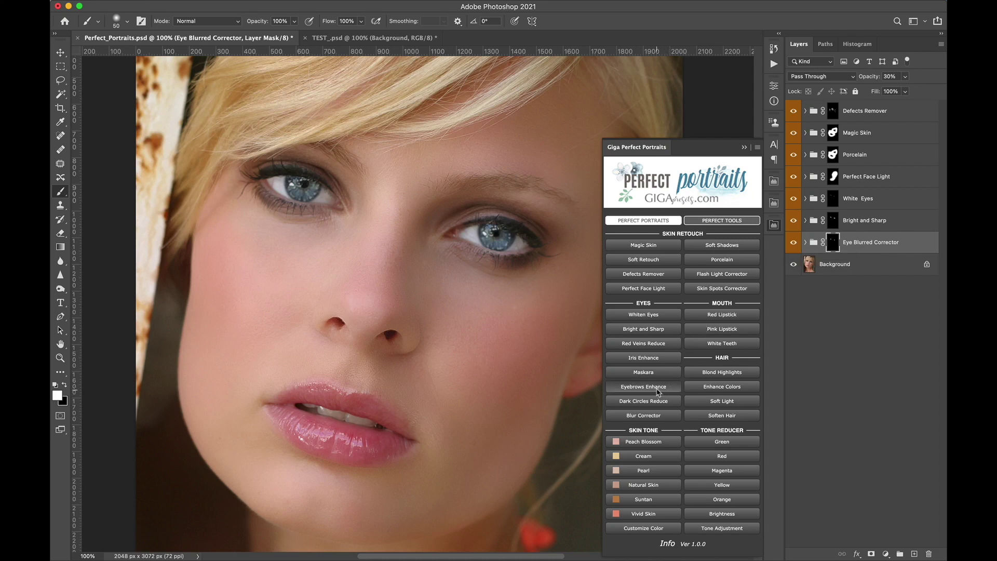
Apply the Eyebrows Enhance action to the eyebrows through its mask and add the Maskara group for the lashes
left_click(657, 391)
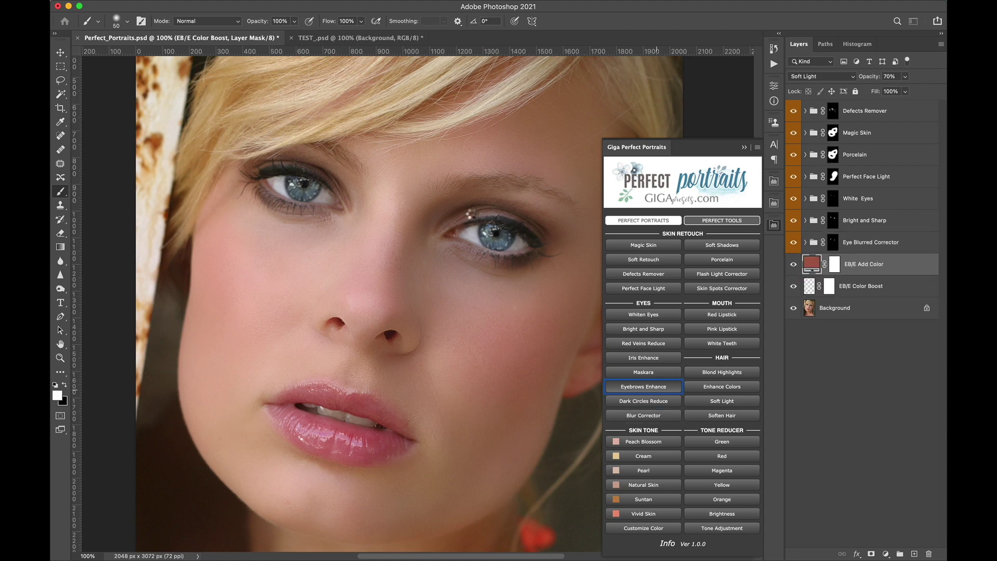
left_click(484, 257)
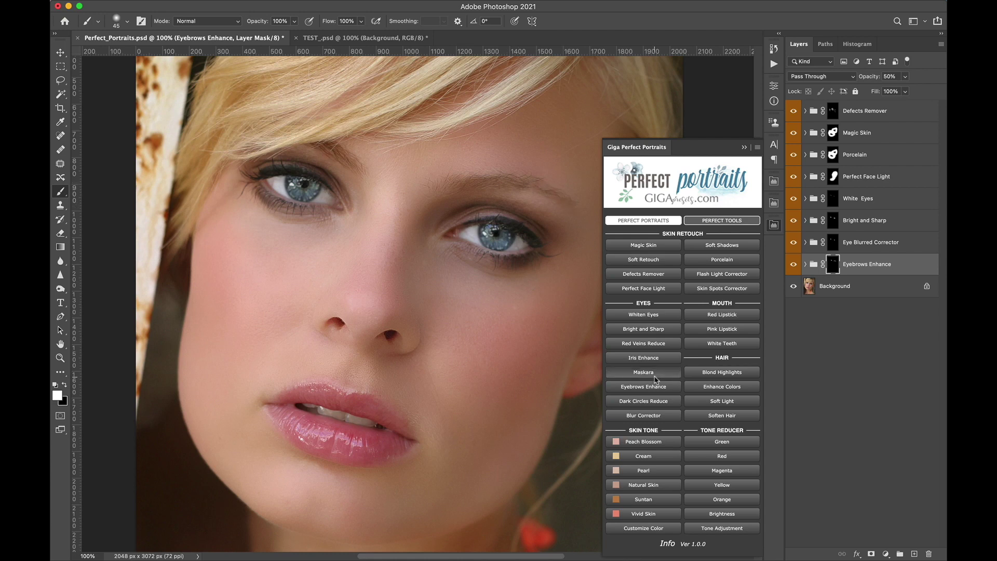
left_click(655, 373)
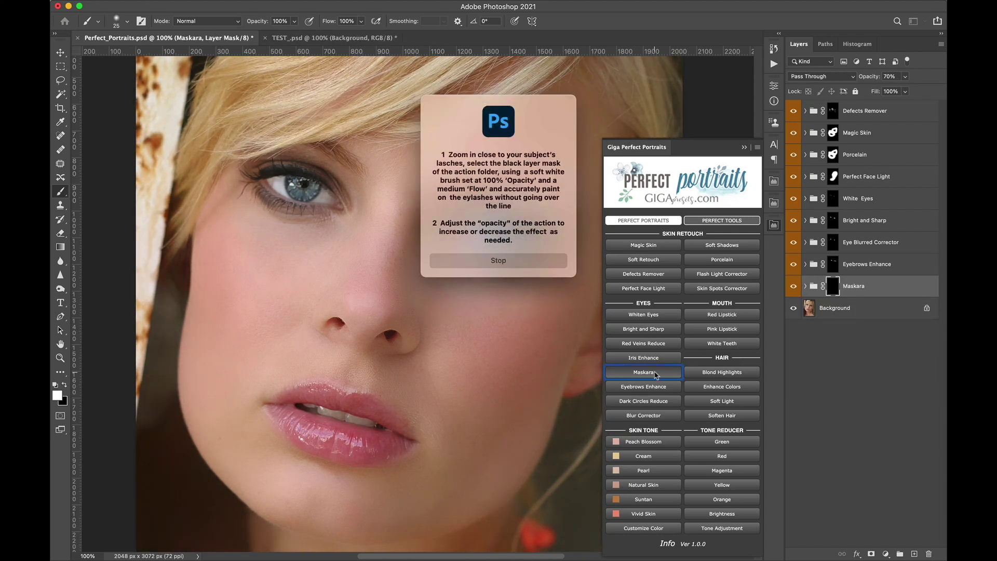
left_click(520, 258)
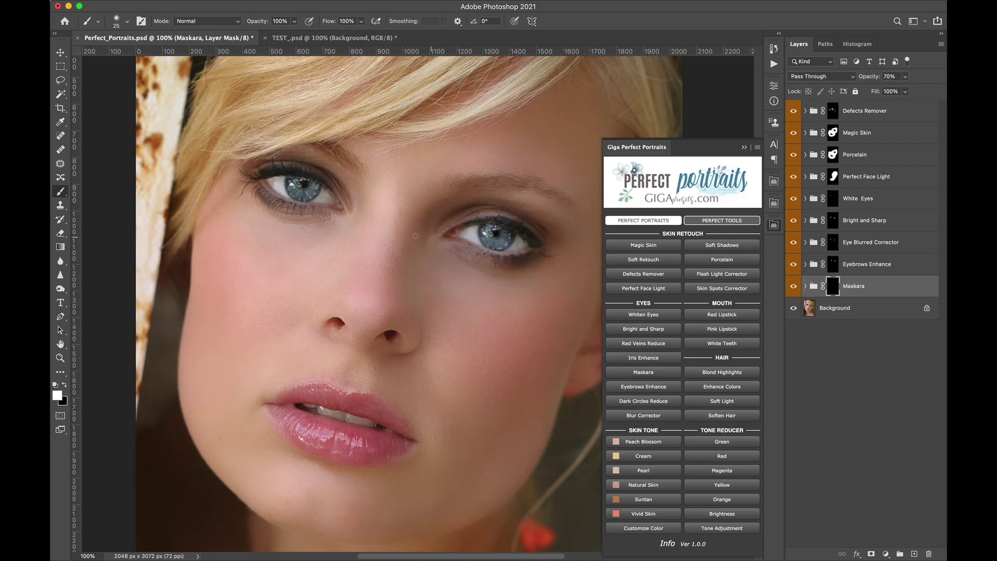
Compare the original portrait with the full retouch by hiding and showing all the effect groups
left_click_drag(796, 112, 794, 287)
left_click(794, 287)
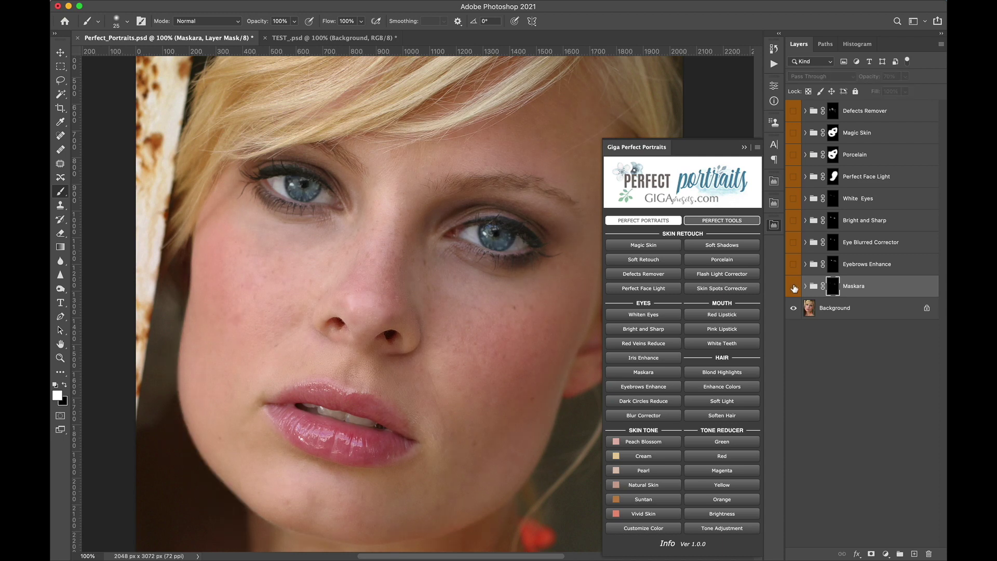
left_click(794, 133)
left_click(794, 111)
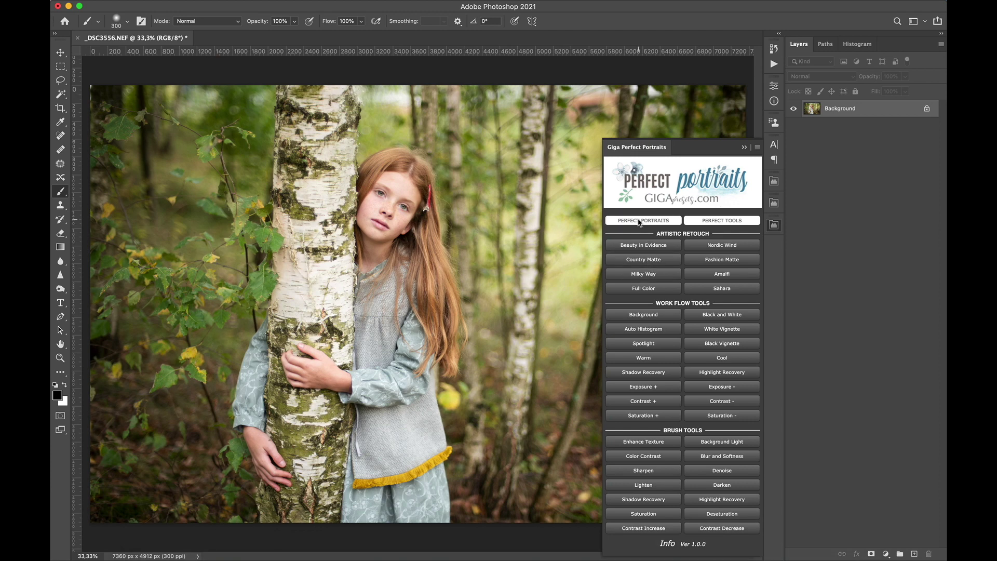
Apply the Country Matte artistic retouch from Perfect Tools to the forest photo _DSC3556.NEF
left_click(640, 221)
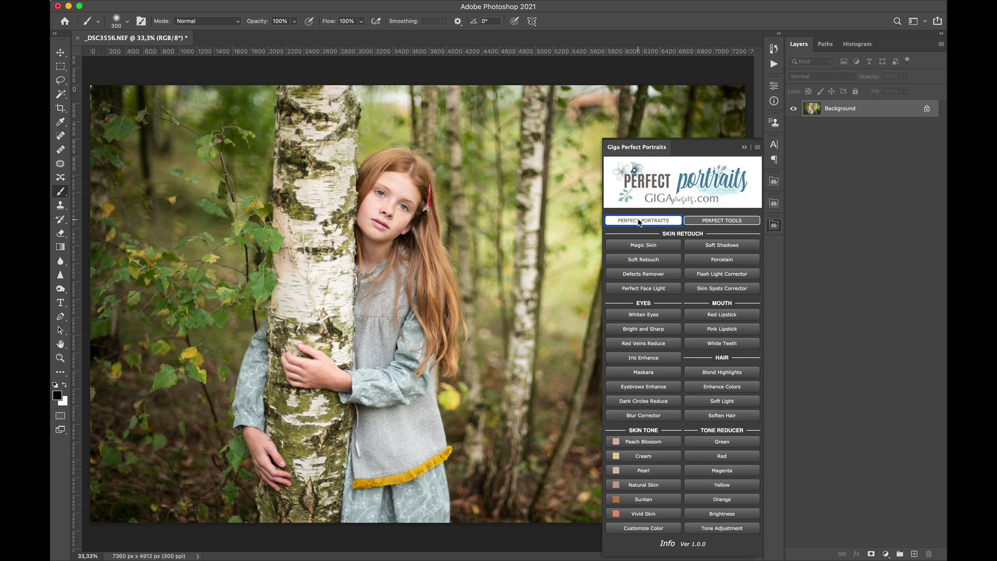
left_click(709, 223)
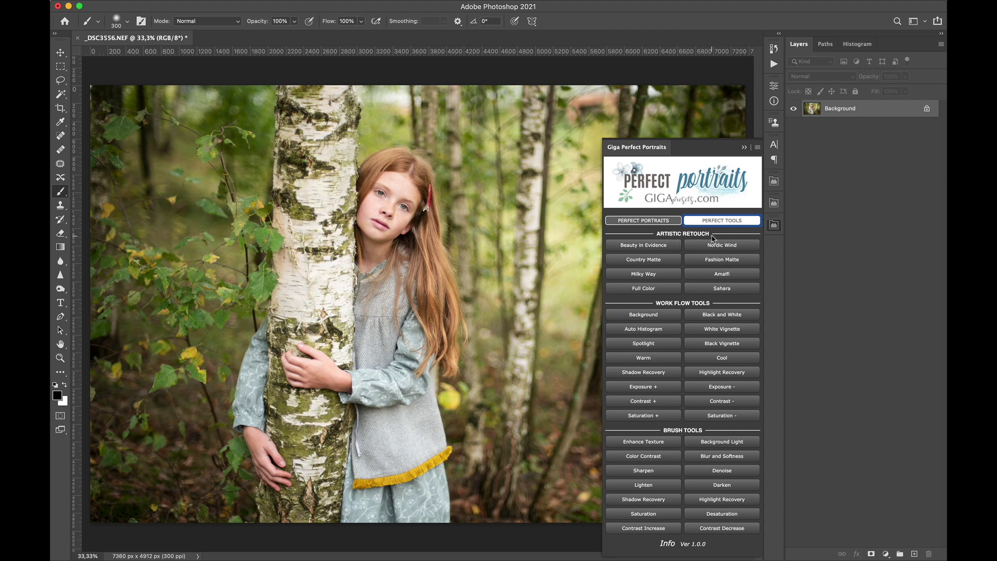
left_click(677, 257)
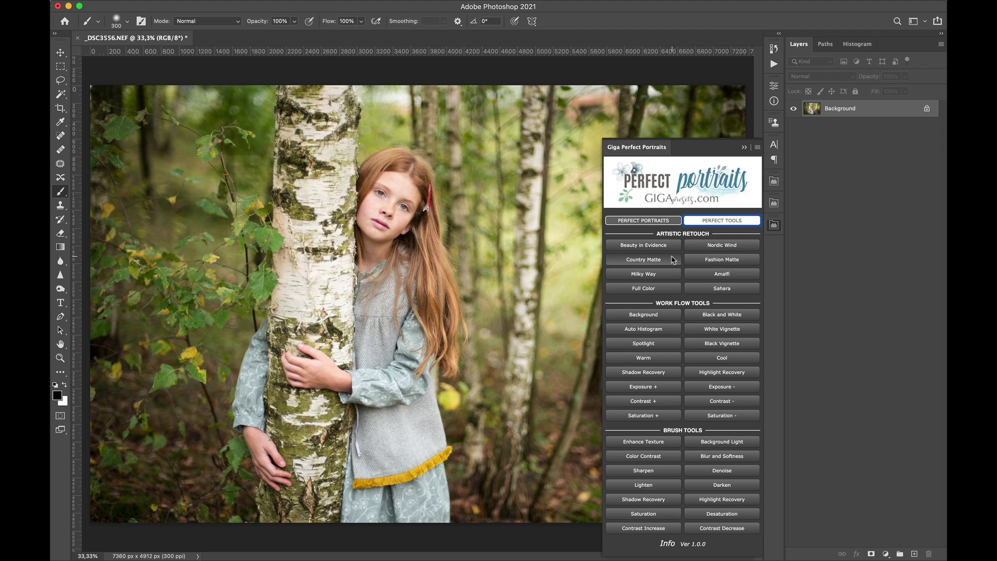
left_click(644, 260)
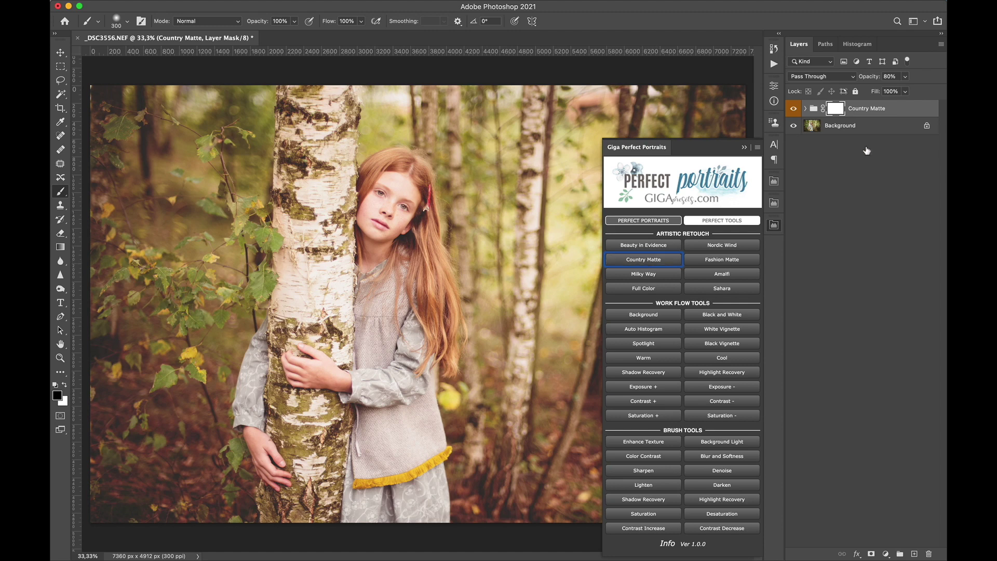
Add a second mask to the Country Matte group and paint black on its layer mask over the girl with a 300-size brush
left_click(872, 554)
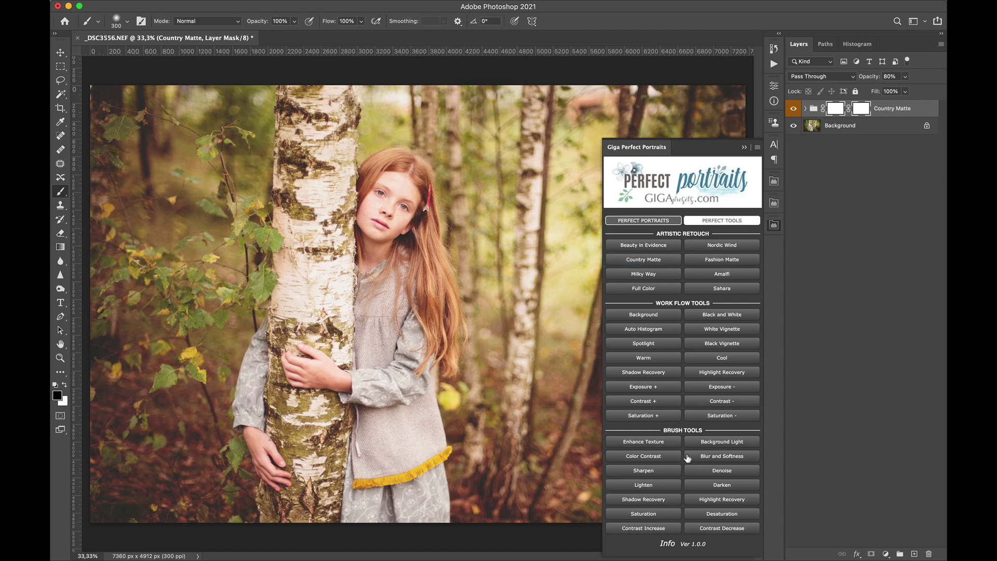
key("super+plus")
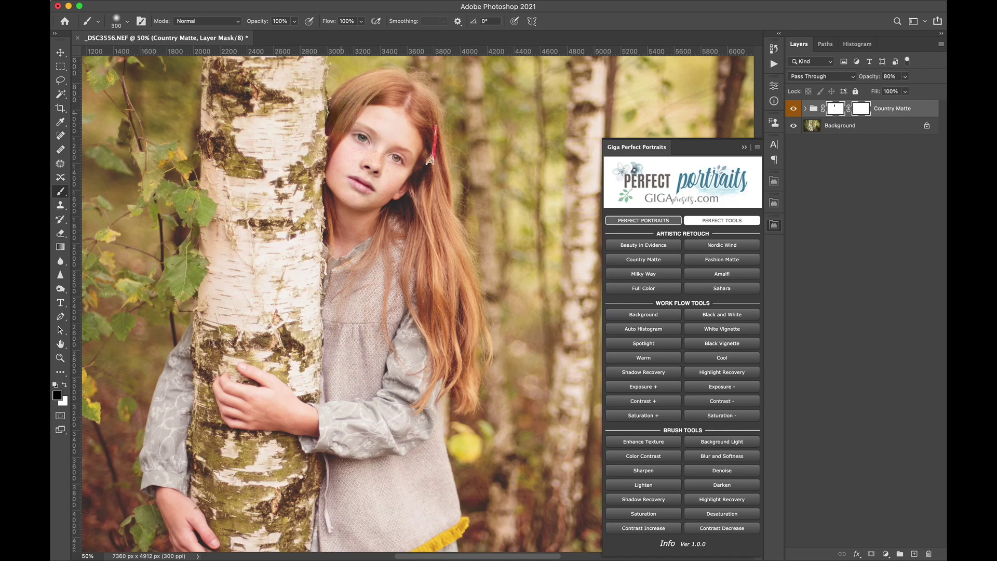
mouse_move(371, 96)
left_mouse_down()
mouse_move(389, 87)
mouse_move(417, 134)
mouse_move(440, 283)
left_mouse_up()
mouse_move(443, 323)
left_mouse_down()
mouse_move(344, 382)
mouse_move(418, 400)
mouse_move(390, 462)
left_mouse_up()
key("super+minus")
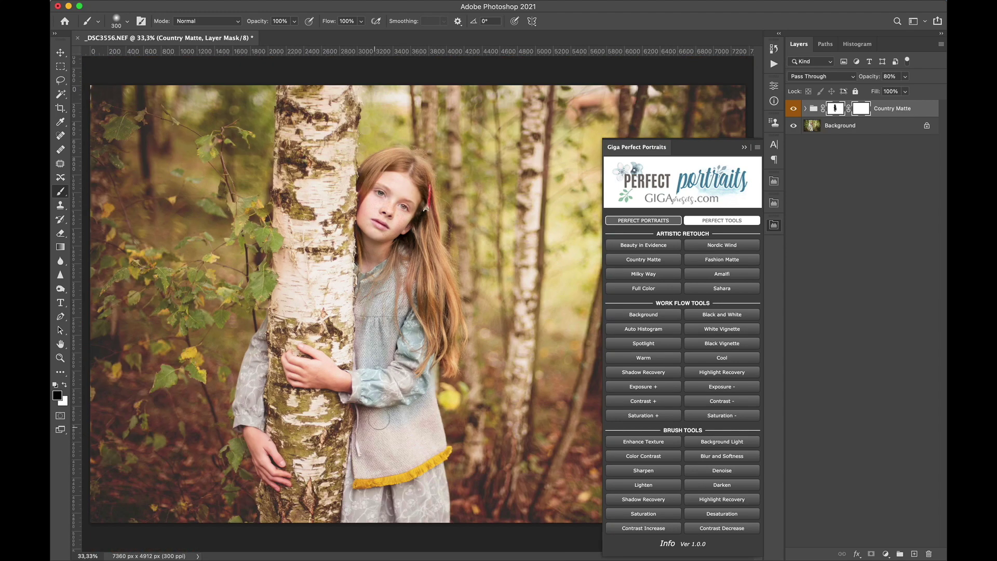
left_click_drag(372, 420, 410, 493)
mouse_move(254, 372)
left_mouse_down()
mouse_move(259, 351)
mouse_move(250, 400)
mouse_move(262, 457)
mouse_move(249, 387)
left_mouse_up()
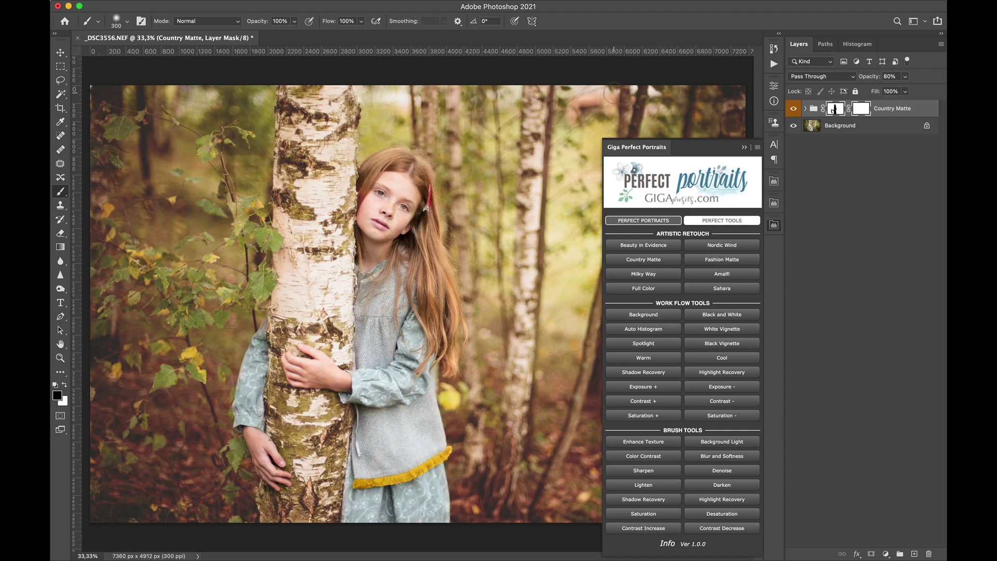
left_click(804, 114)
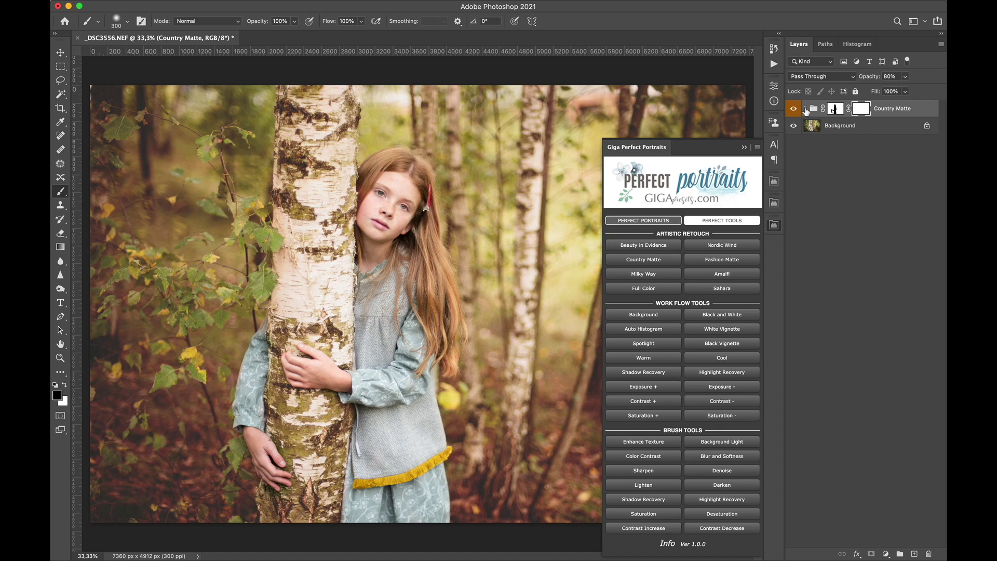
Inspect the adjustment layers inside the Country Matte group and compare the photo with and without the effect
left_click(806, 109)
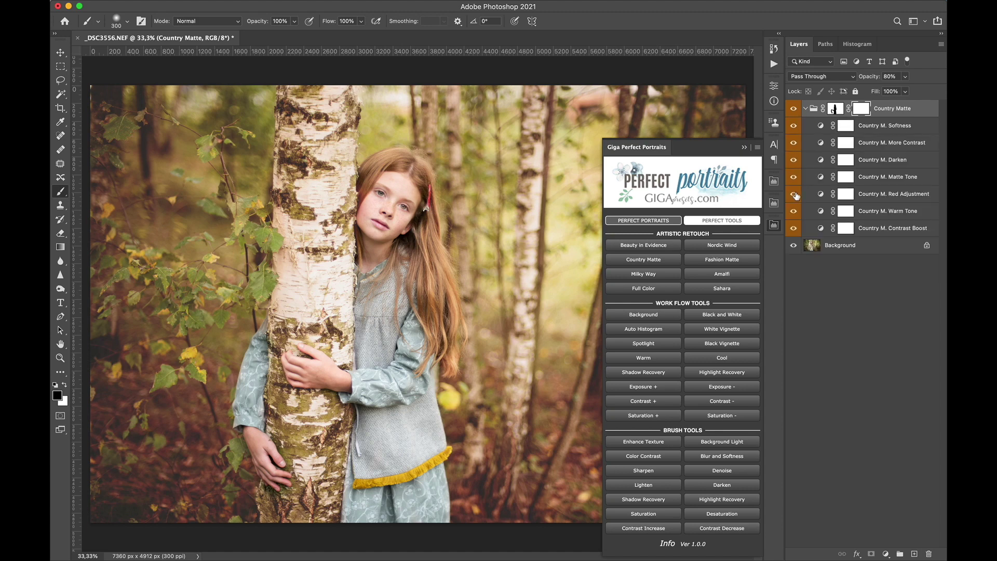
left_click(794, 177)
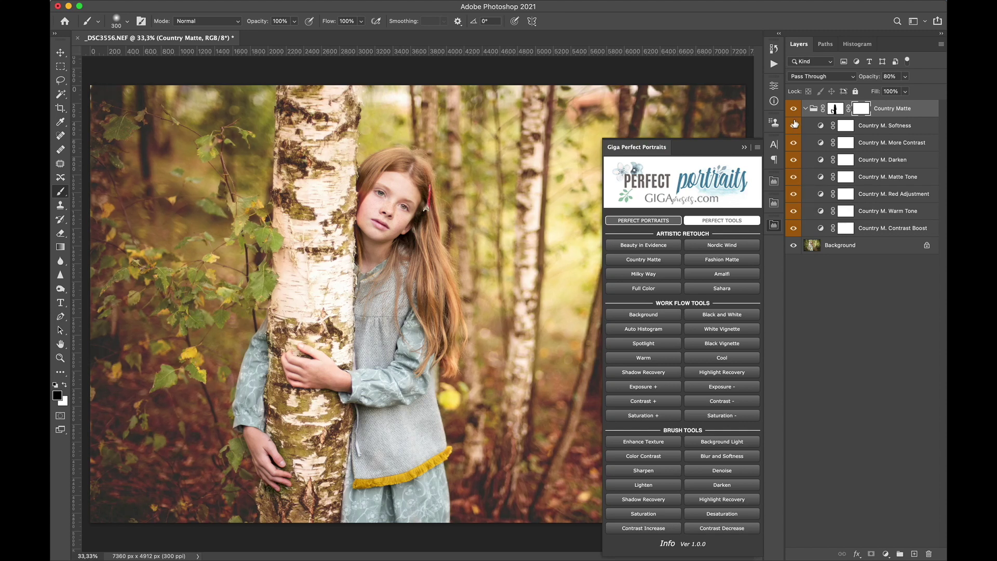
left_click_drag(795, 123, 795, 156)
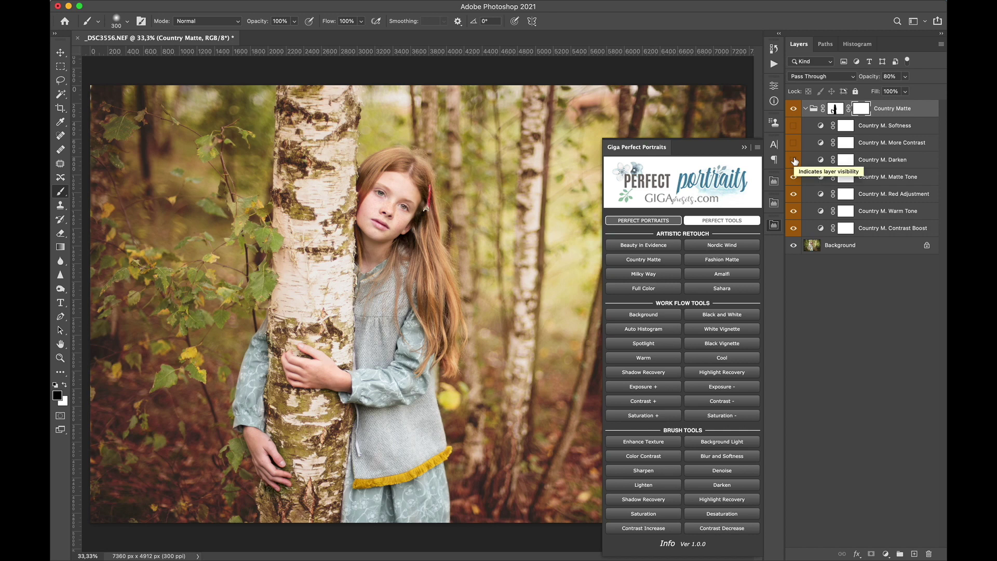
mouse_move(794, 161)
left_mouse_down()
mouse_move(794, 128)
mouse_move(793, 162)
left_mouse_up()
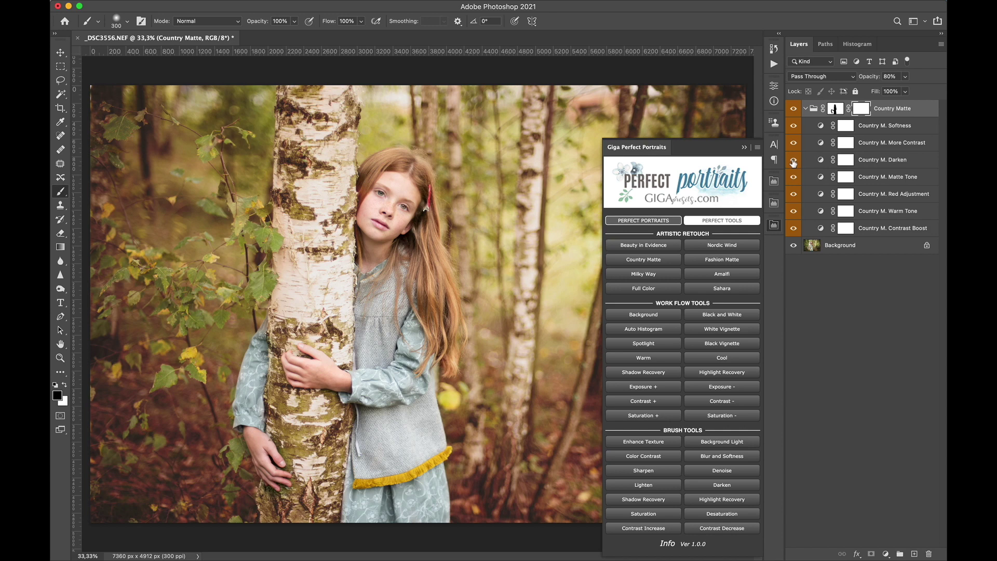
left_click(807, 109)
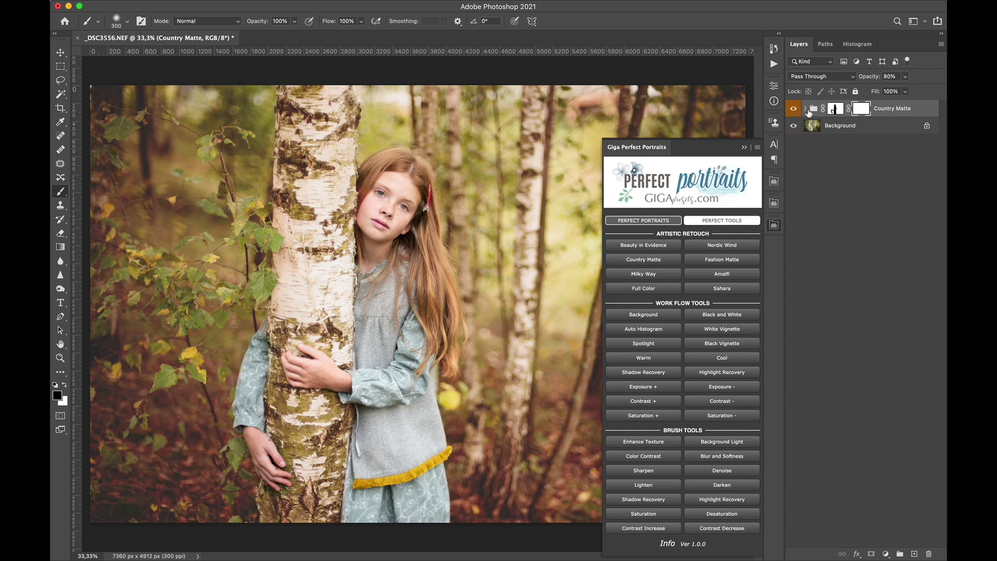
left_click(793, 109)
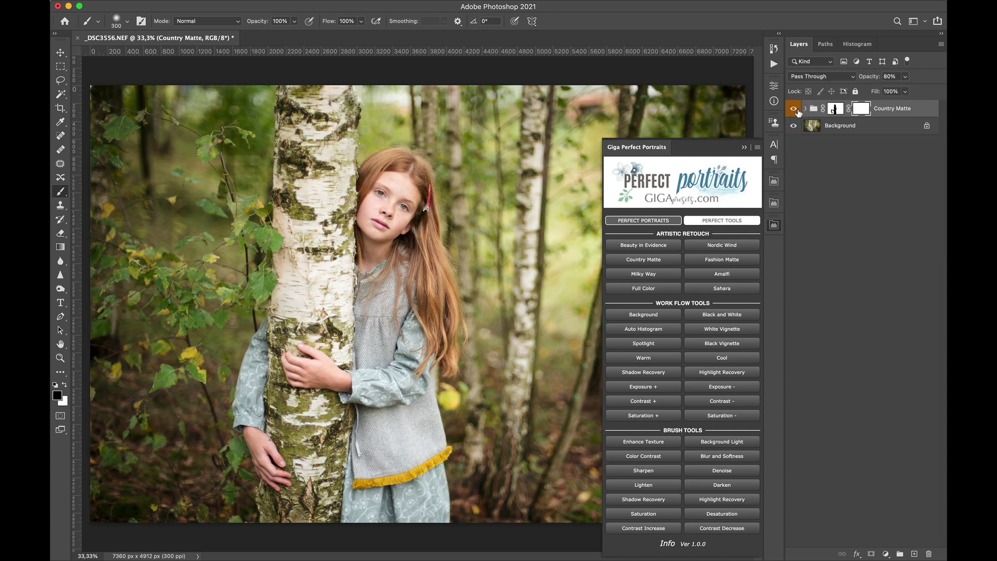
left_click(795, 109)
Apply the Blur Corrector eye action and paint white on its mask over both of the girl's eyes with a 50-size brush
key("super+plus")
key("super+plus")
key("super+plus")
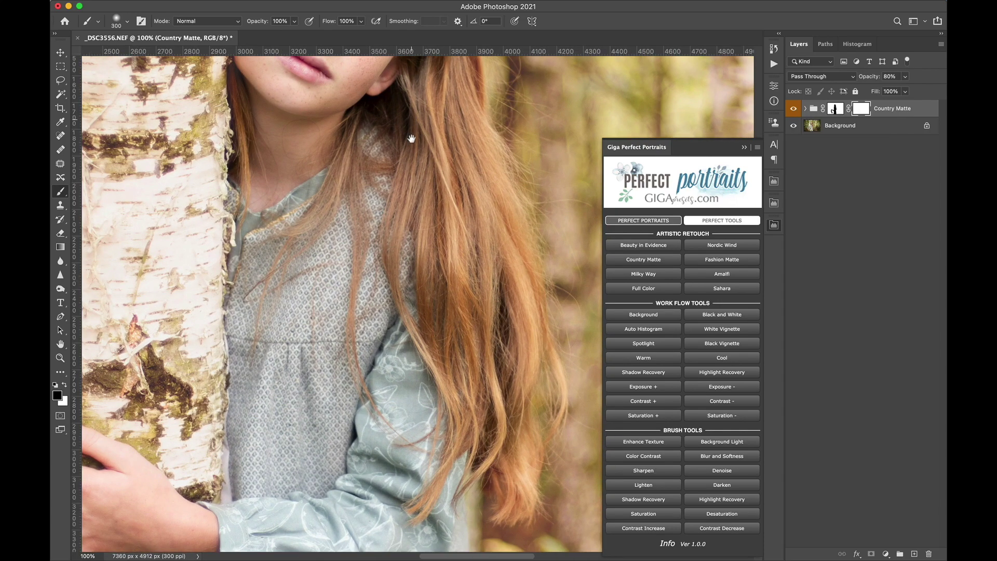
left_click_drag(410, 139, 439, 328)
key("super+plus")
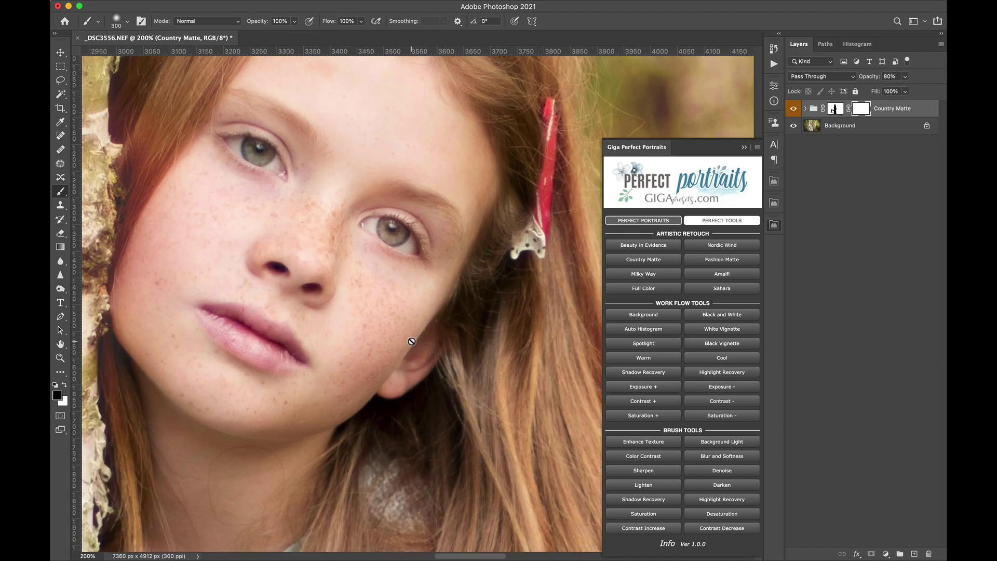
left_click_drag(405, 311, 476, 362)
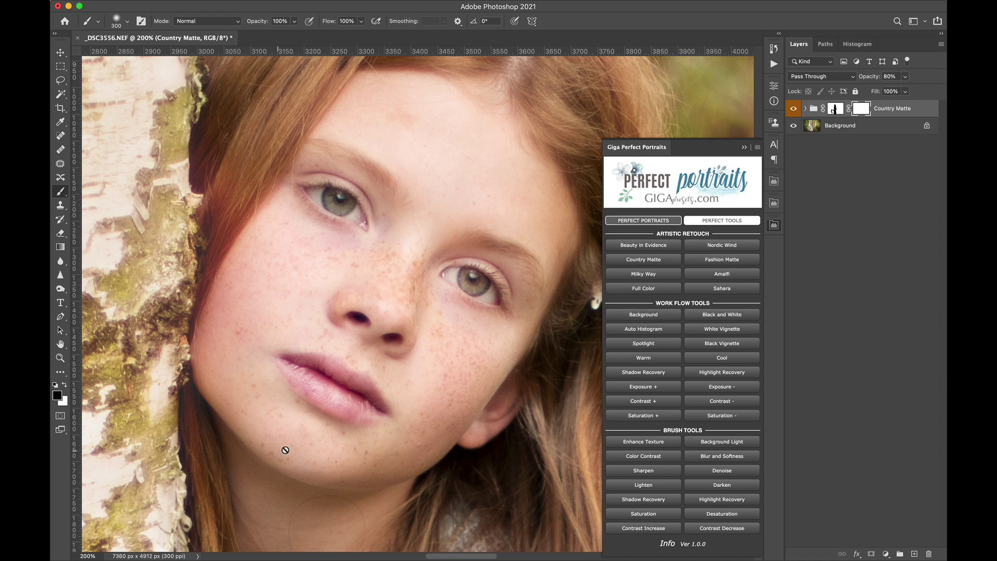
left_click(674, 222)
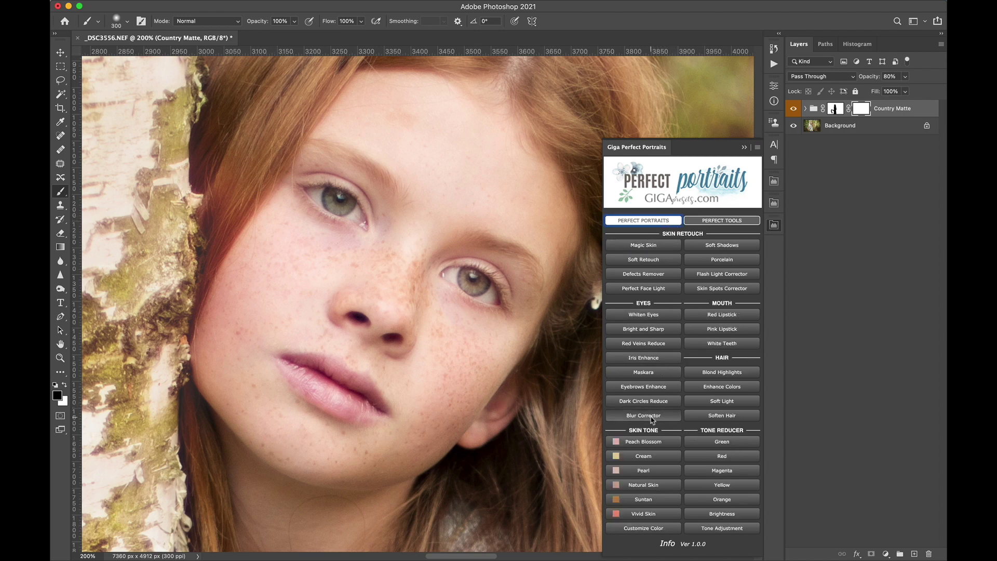
left_click(653, 418)
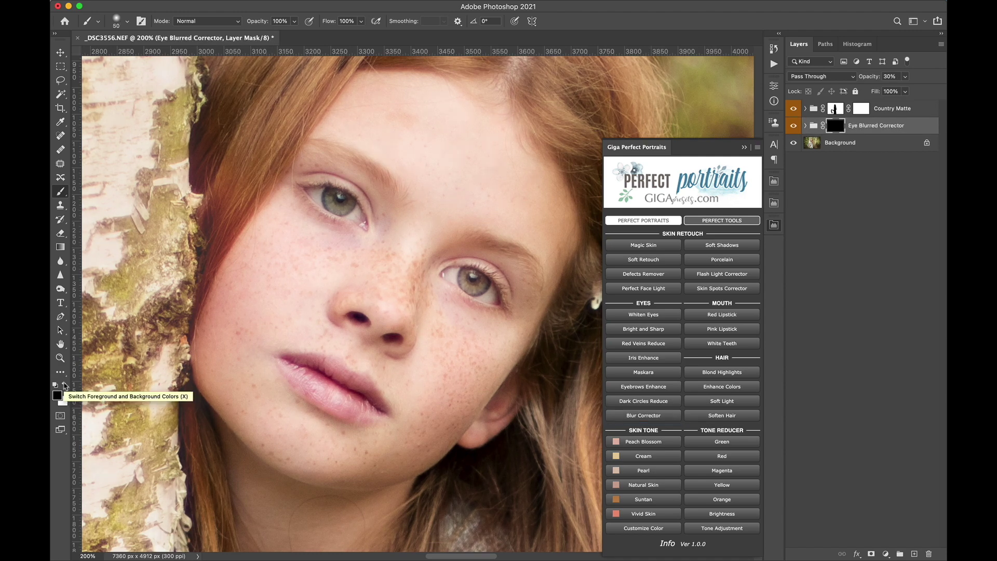
left_click(65, 385)
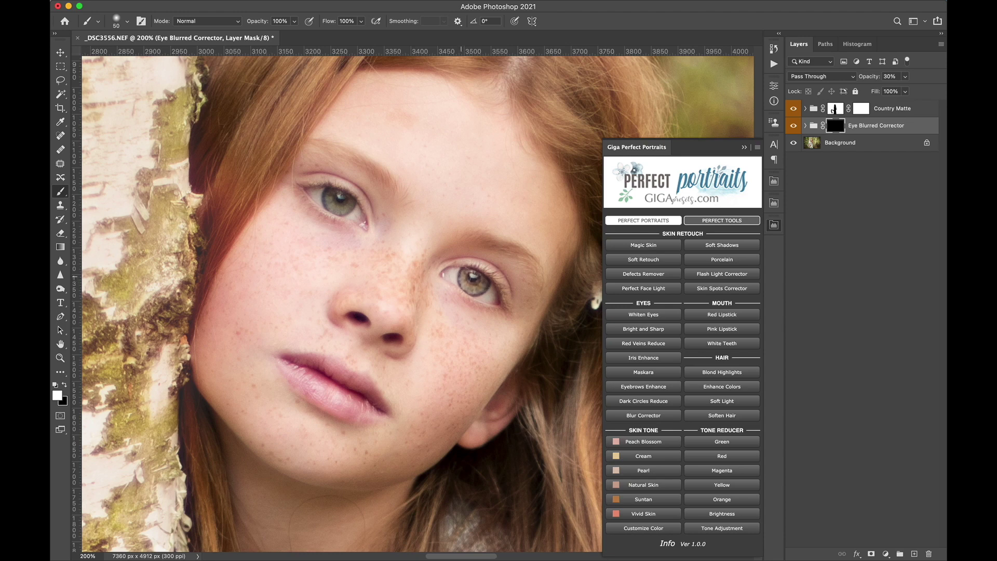
left_click_drag(484, 294, 475, 284)
left_click_drag(333, 197, 341, 199)
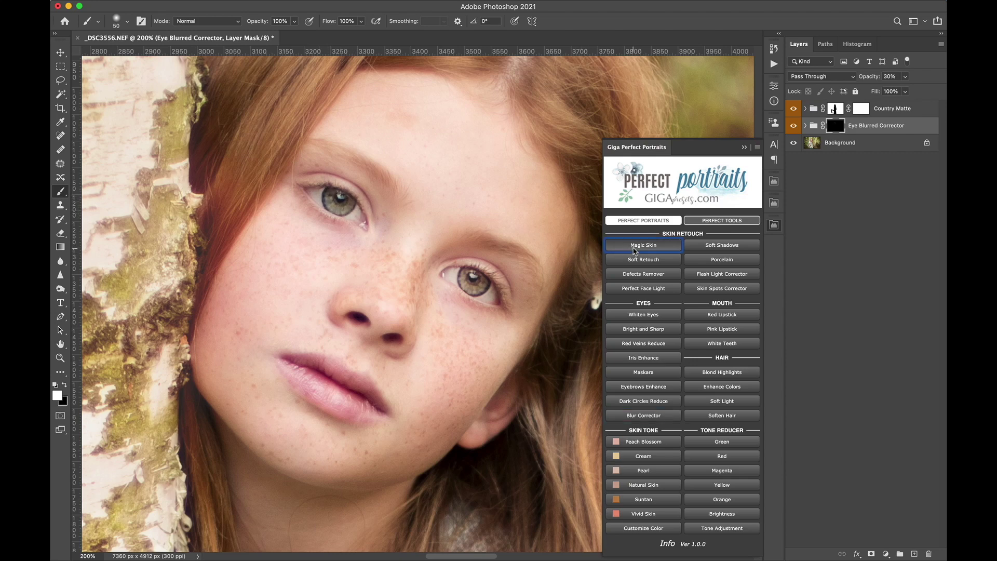
Apply the Magic Skin action and paint white on its mask over the girl's facial skin, reducing the brush from 400 to 181
left_click(633, 249)
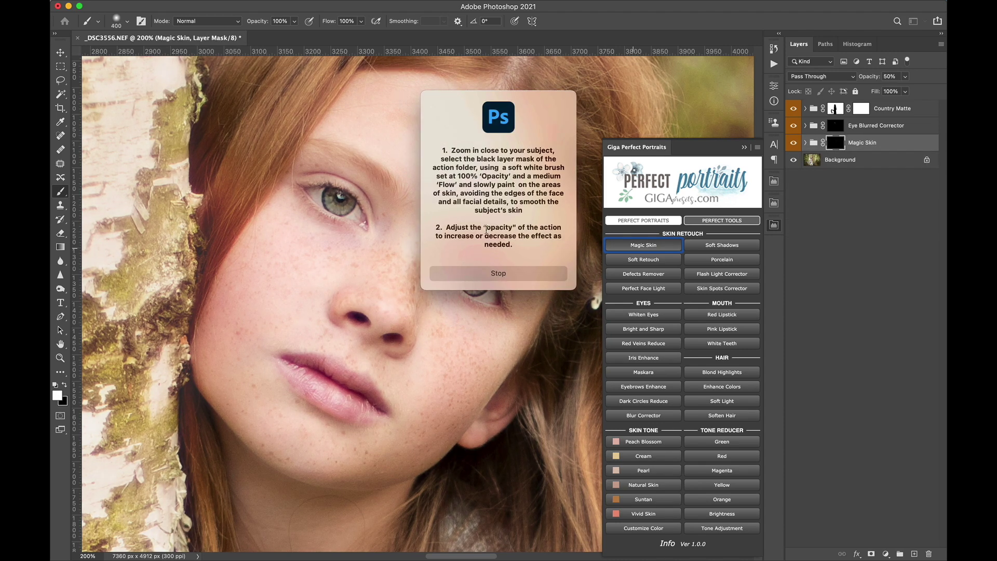
left_click(496, 274)
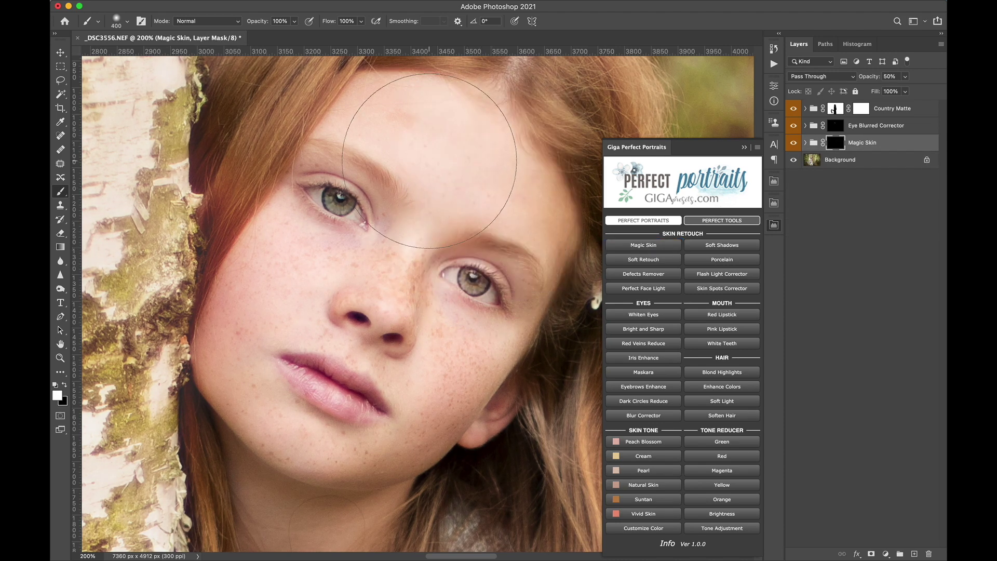
mouse_move(429, 161)
left_mouse_down()
mouse_move(372, 143)
mouse_move(310, 148)
mouse_move(460, 134)
mouse_move(537, 202)
mouse_move(467, 188)
mouse_move(434, 207)
mouse_move(390, 284)
mouse_move(371, 264)
mouse_move(324, 258)
mouse_move(279, 231)
mouse_move(354, 274)
mouse_move(407, 269)
mouse_move(279, 265)
mouse_move(260, 307)
mouse_move(380, 332)
mouse_move(391, 296)
mouse_move(429, 311)
mouse_move(473, 359)
mouse_move(430, 390)
mouse_move(429, 354)
mouse_move(432, 438)
mouse_move(366, 477)
mouse_move(296, 452)
mouse_move(231, 375)
mouse_move(235, 314)
mouse_move(280, 291)
mouse_move(379, 323)
mouse_move(372, 271)
mouse_move(416, 242)
mouse_move(460, 171)
mouse_move(448, 129)
mouse_move(396, 106)
mouse_move(512, 189)
mouse_move(441, 133)
mouse_move(501, 173)
mouse_move(423, 240)
mouse_move(338, 275)
mouse_move(289, 272)
left_mouse_up()
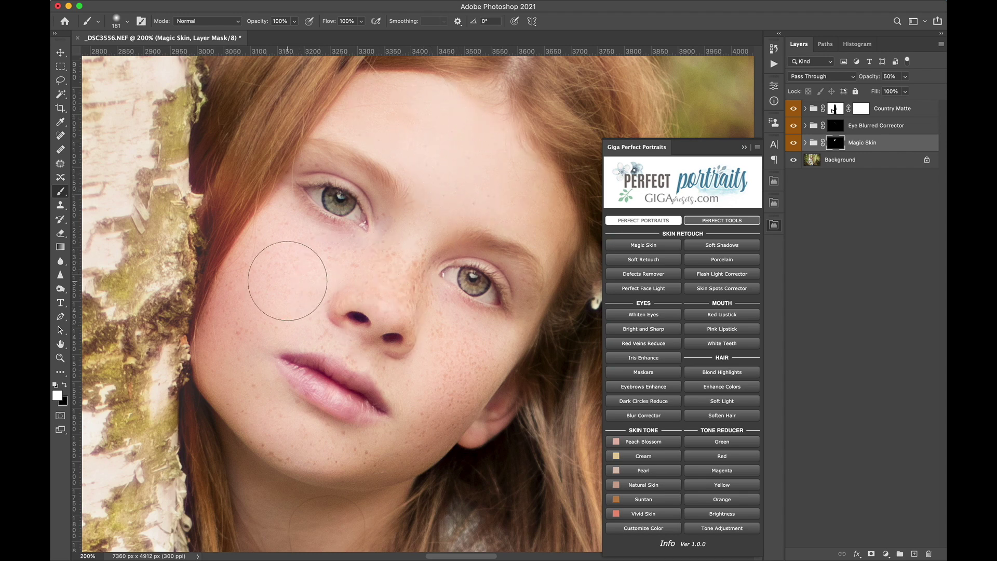
Apply the Enhance Texture brush tool and paint white on its mask over the girl's vest and sleeves with brush sizes 800 and 405
key("super+minus")
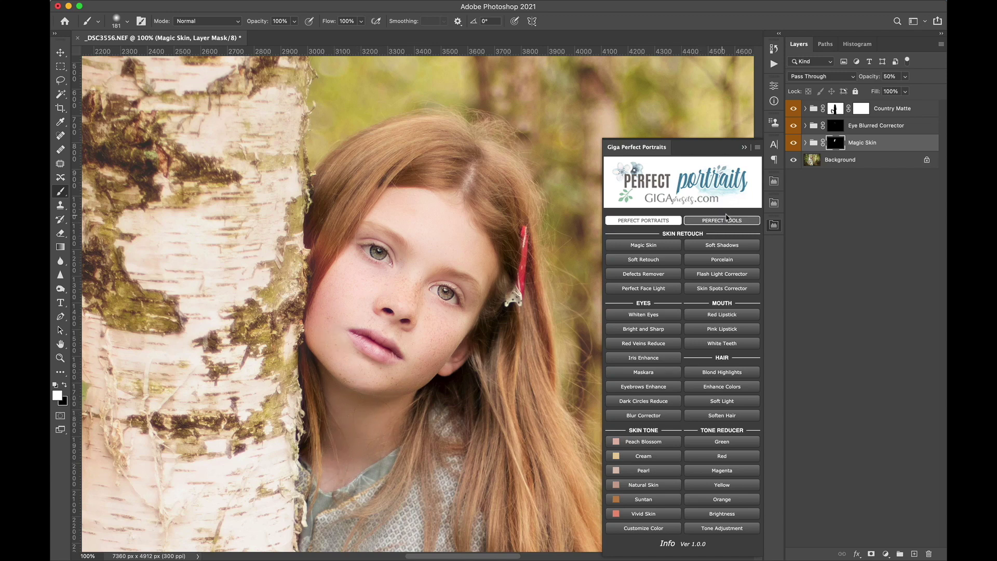
left_click(727, 220)
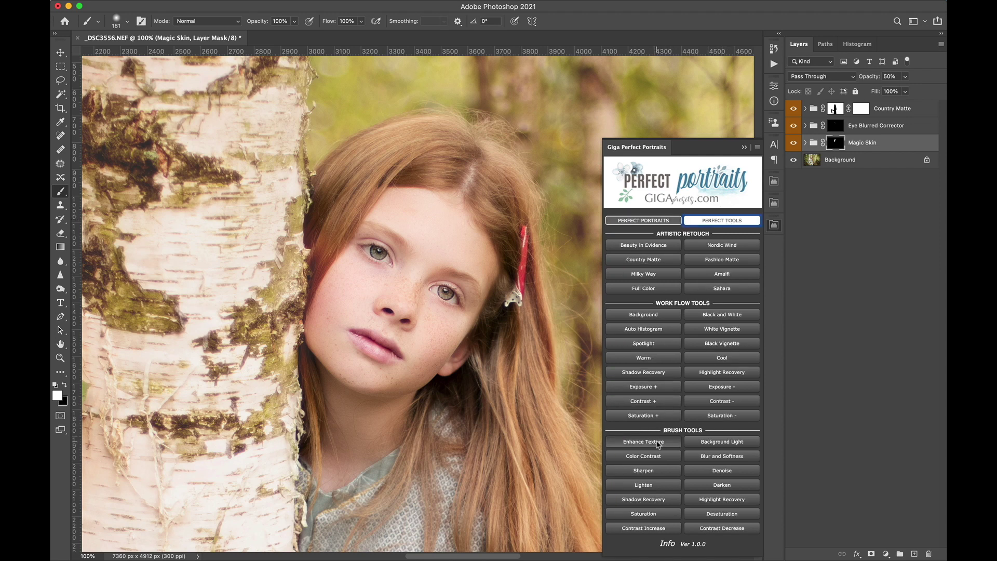
left_click(658, 442)
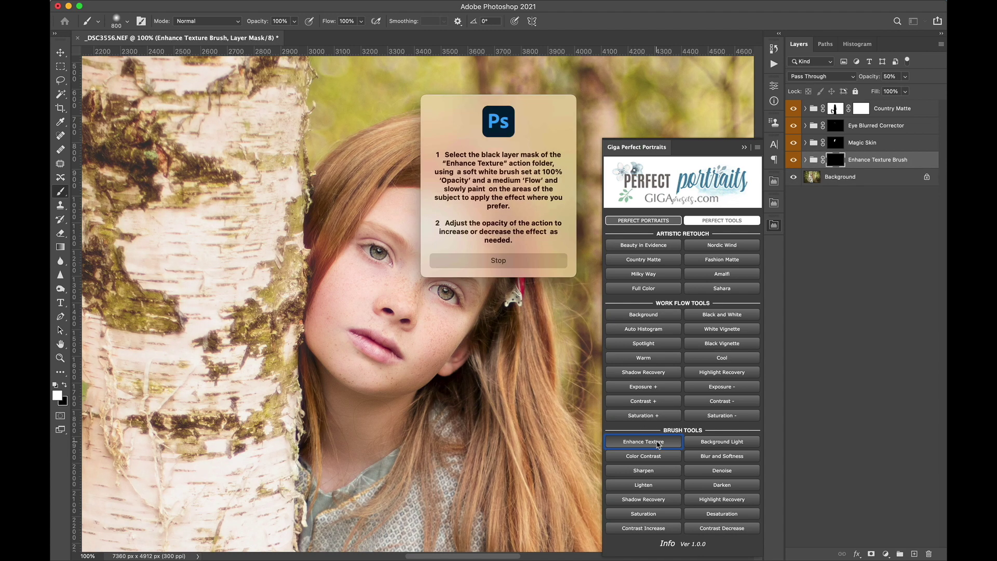
left_click(500, 260)
key("super+equal")
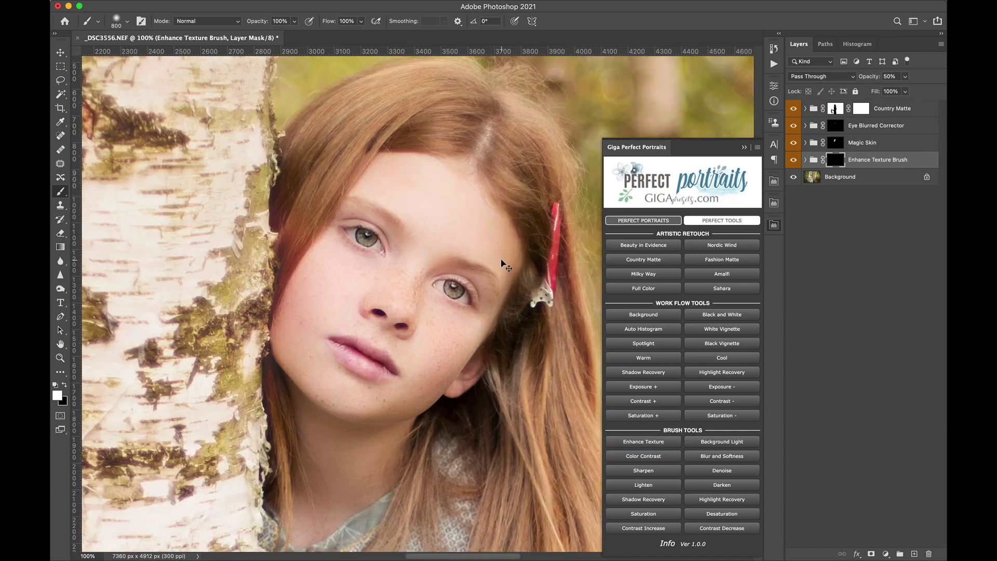
scroll(393, 401, "down", 10)
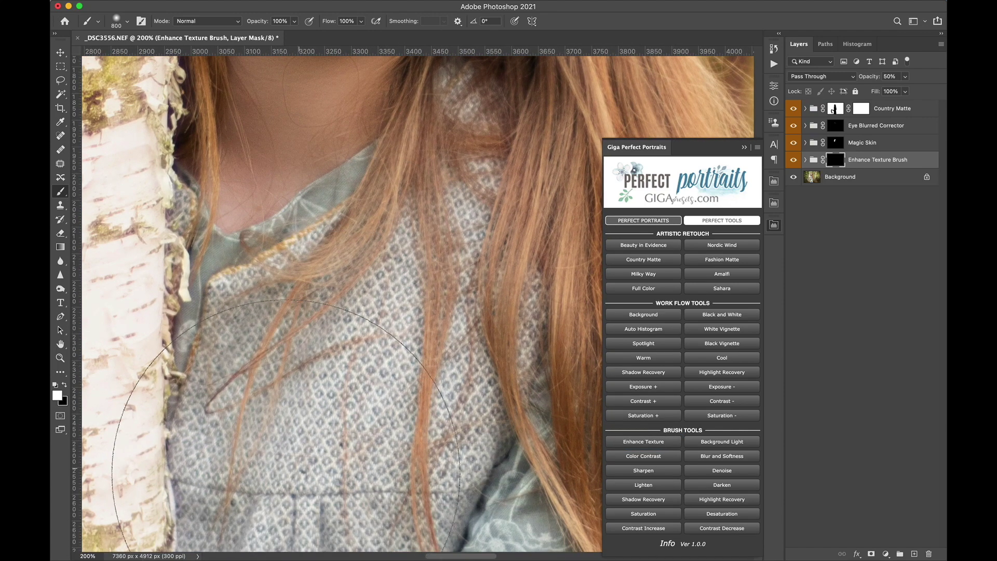
left_click_drag(372, 407, 373, 215)
scroll(373, 216, "down", 5)
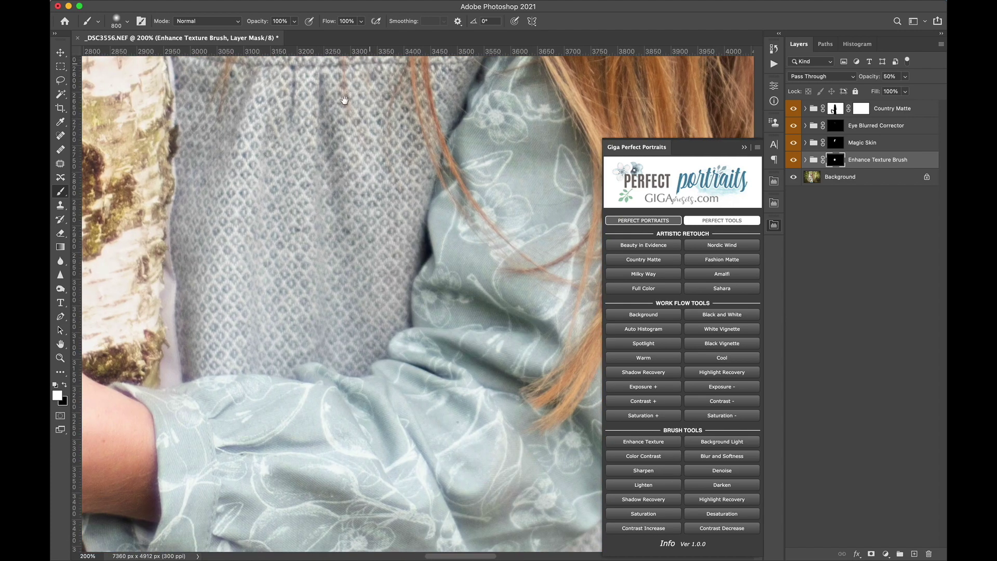
mouse_move(317, 327)
left_mouse_down()
mouse_move(337, 314)
mouse_move(130, 287)
mouse_move(304, 456)
mouse_move(475, 486)
mouse_move(512, 481)
left_mouse_up()
left_click_drag(442, 388, 427, 232)
scroll(427, 232, "down", 10)
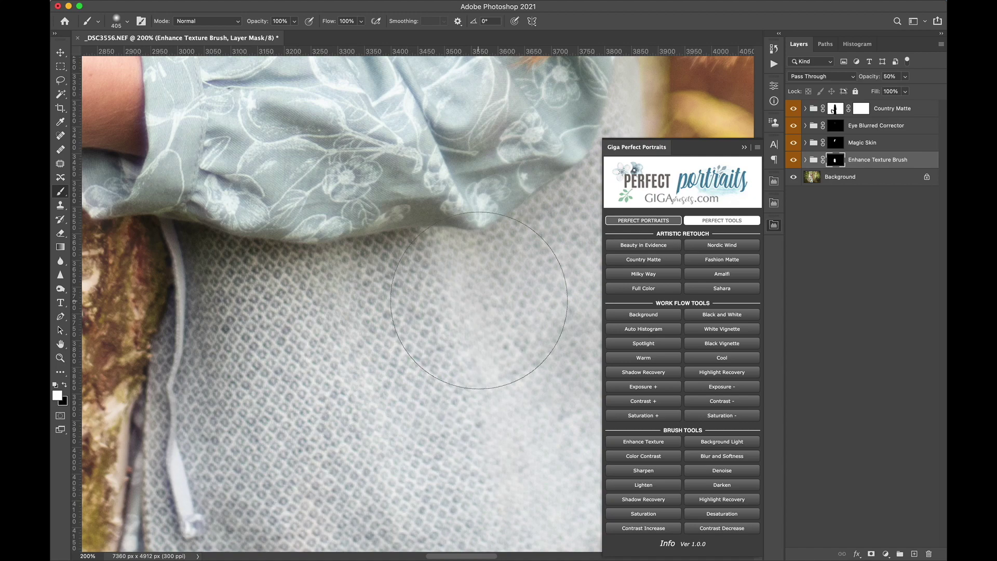
key("super+minus")
key("super+minus")
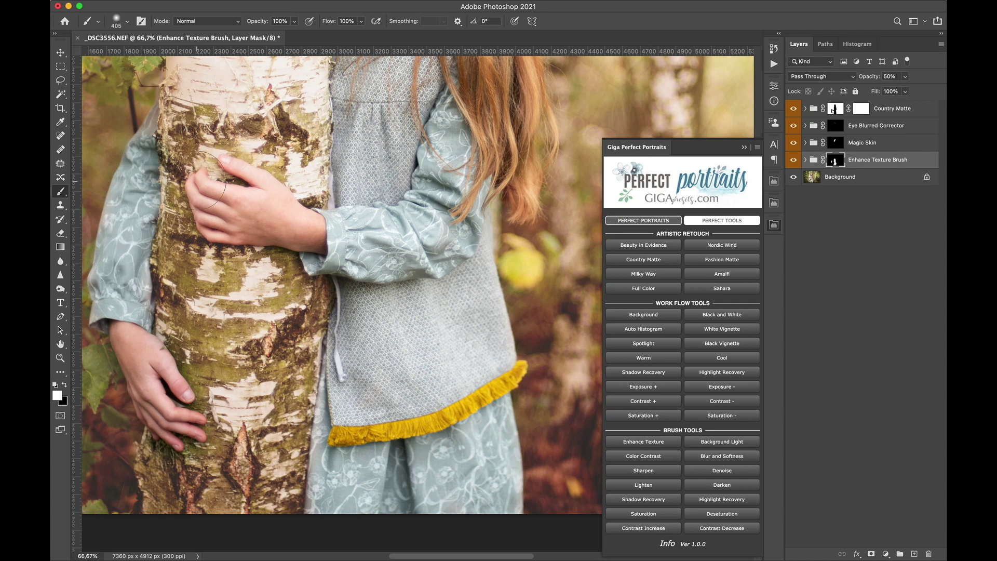
Apply the Soft Light hair action and paint white on its mask over the girl's hair, enlarging the brush from 150 to 257
left_click_drag(362, 149, 319, 337)
left_click_drag(310, 430, 308, 467)
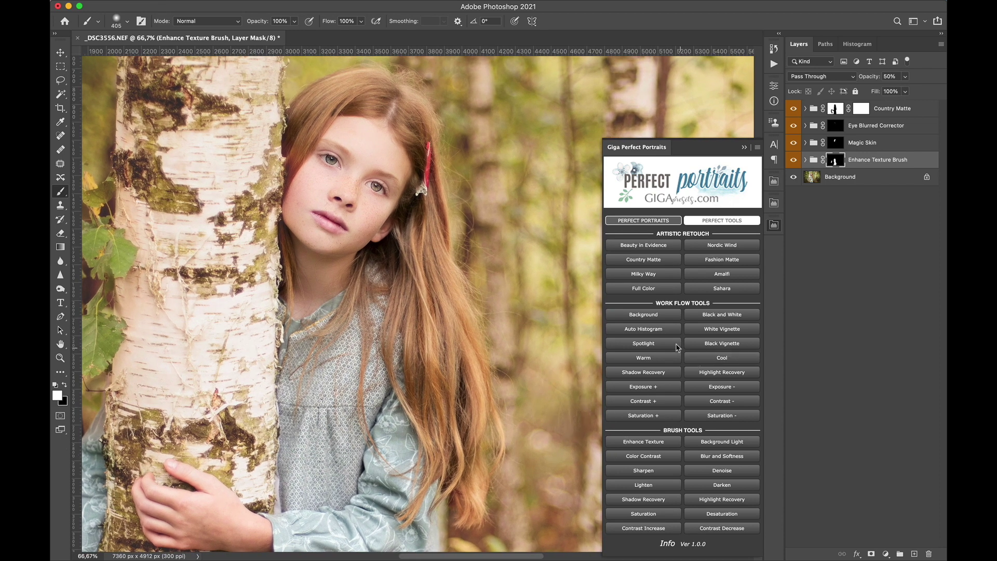
left_click(633, 221)
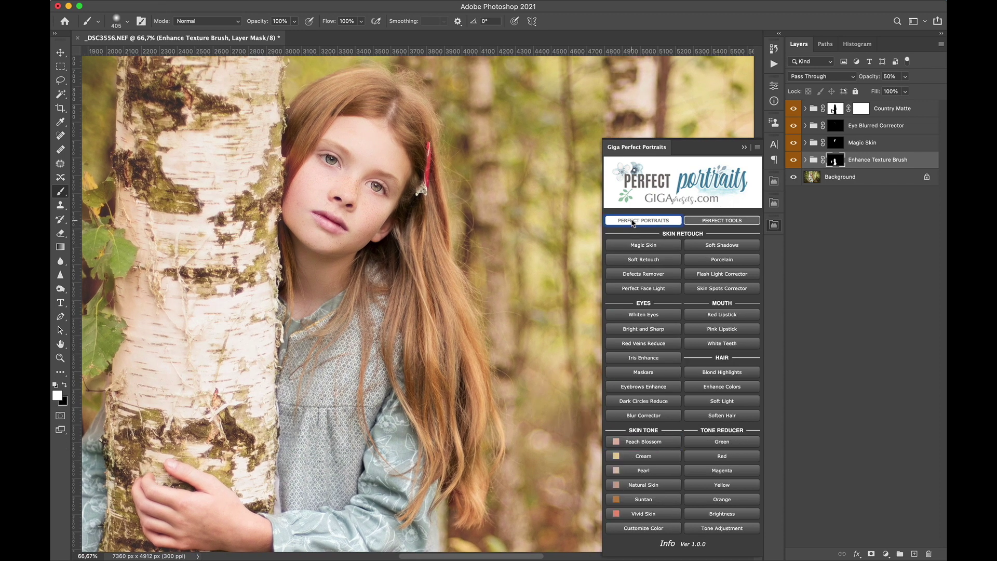
left_click(729, 402)
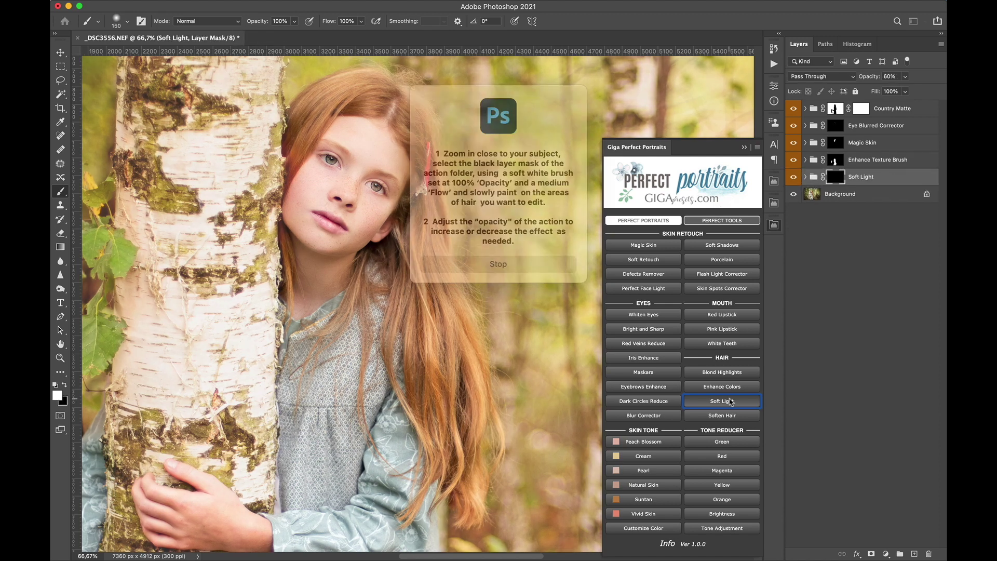
left_click(530, 254)
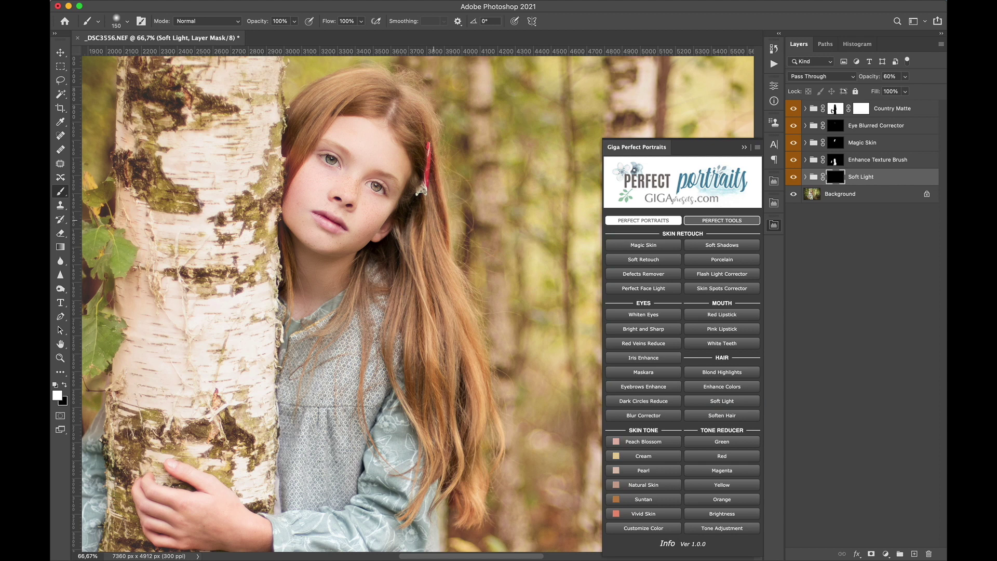
left_click_drag(326, 99, 363, 98)
mouse_move(310, 126)
left_mouse_down()
mouse_move(292, 151)
mouse_move(324, 106)
mouse_move(379, 93)
mouse_move(409, 108)
mouse_move(427, 200)
mouse_move(408, 293)
mouse_move(467, 504)
mouse_move(484, 416)
mouse_move(441, 312)
mouse_move(440, 249)
mouse_move(457, 319)
mouse_move(413, 338)
mouse_move(352, 320)
mouse_move(351, 330)
mouse_move(366, 283)
mouse_move(427, 219)
mouse_move(439, 181)
mouse_move(443, 284)
mouse_move(470, 405)
mouse_move(477, 505)
mouse_move(451, 340)
left_mouse_up()
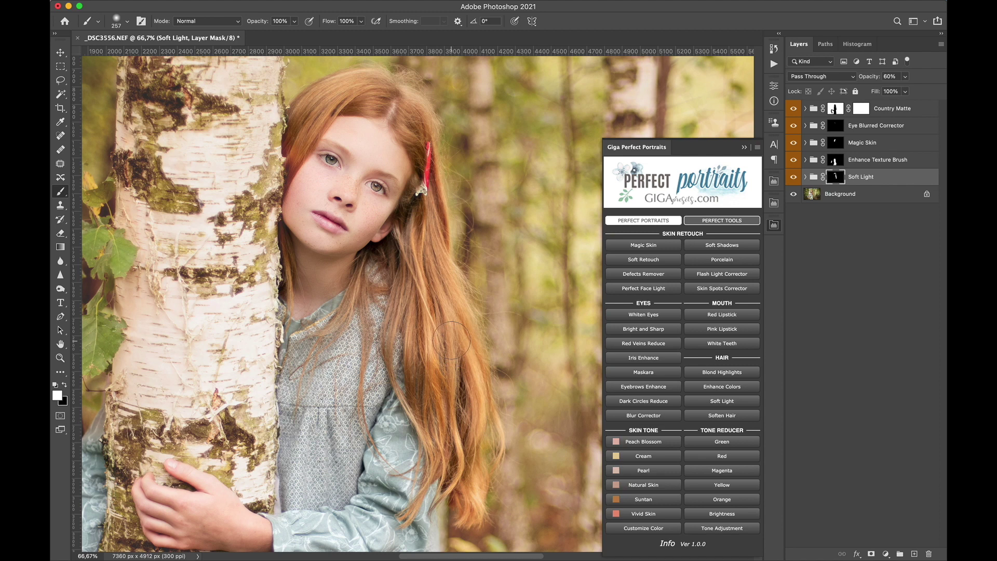
Compare the original forest photo with the full retouch by hiding and showing all five effect groups
scroll(452, 340, "down", 1)
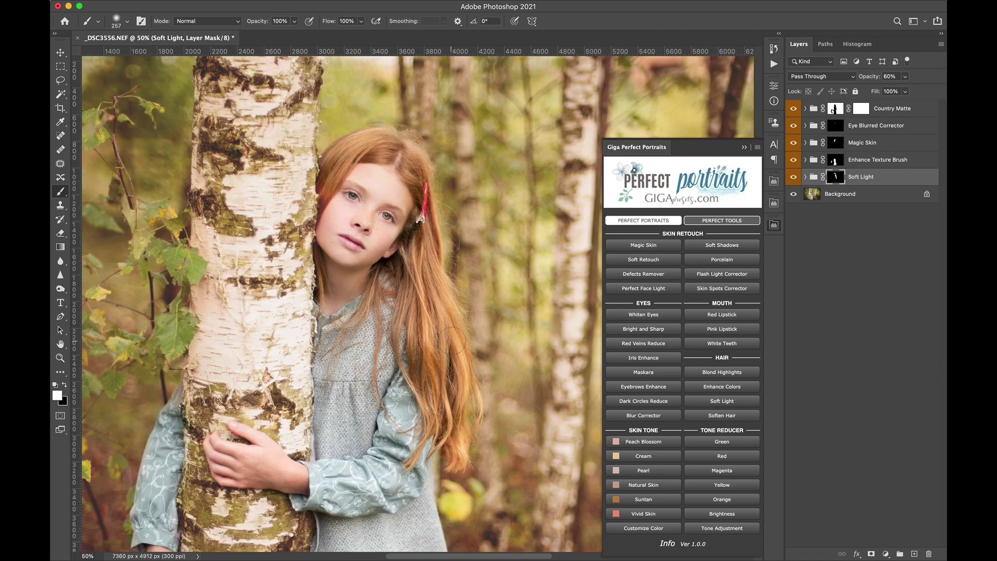
left_click_drag(793, 108, 794, 182)
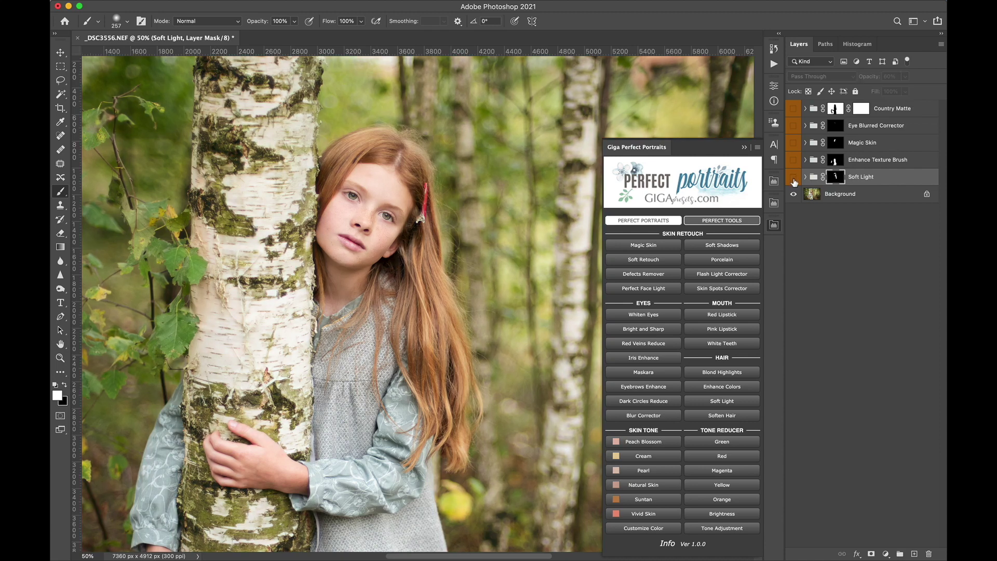
left_click_drag(794, 108, 796, 177)
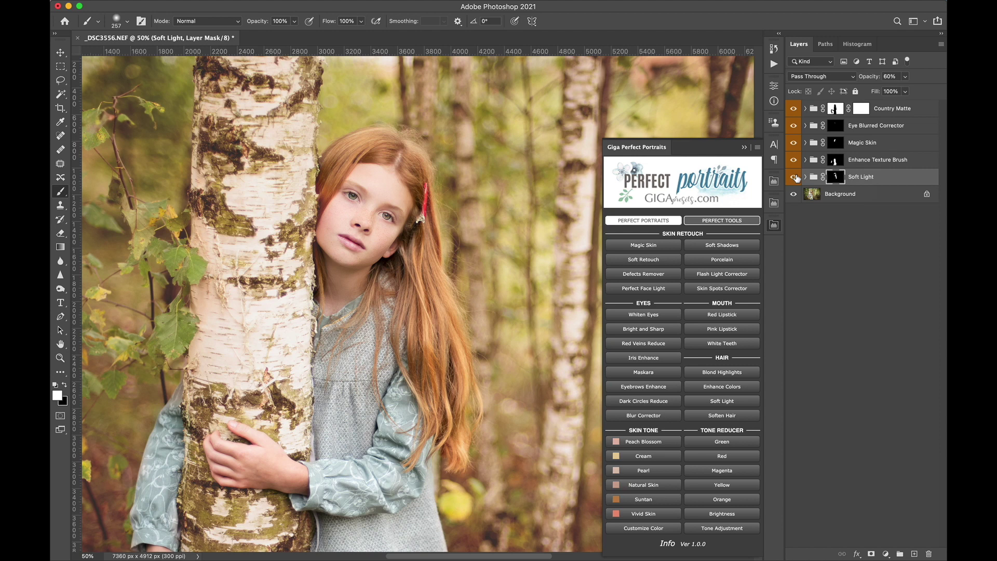
key("super+minus")
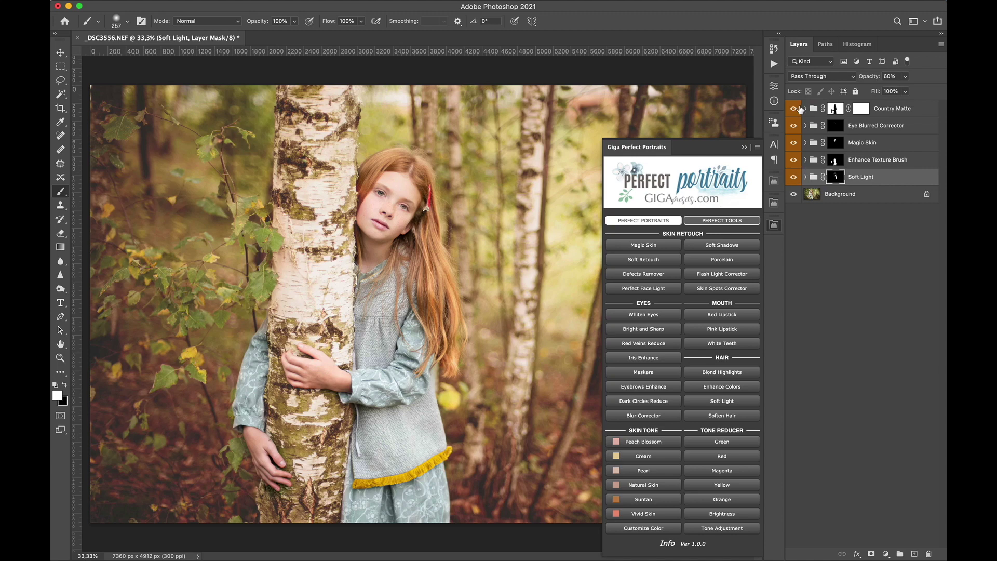
left_click_drag(800, 108, 797, 177)
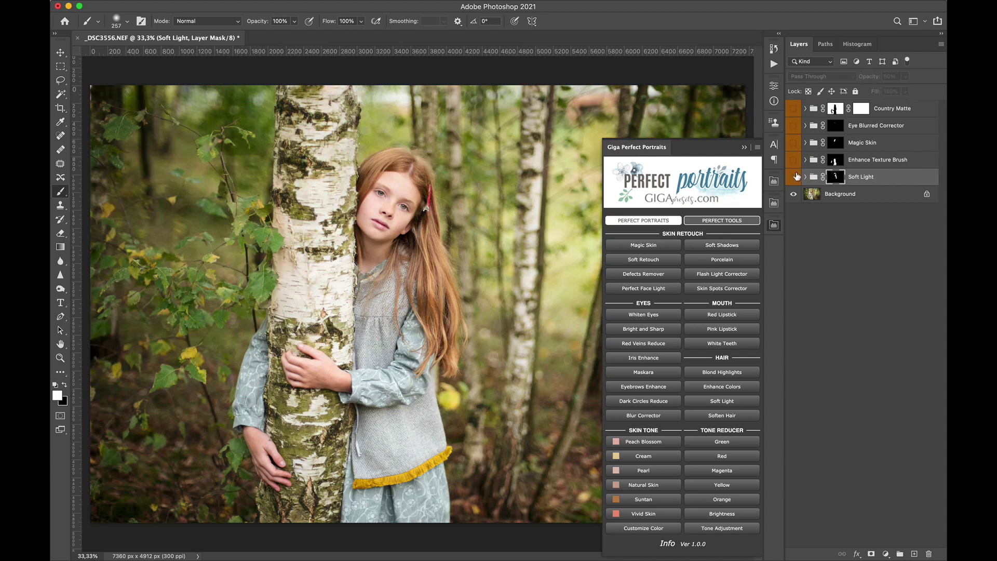
left_click_drag(794, 109, 796, 178)
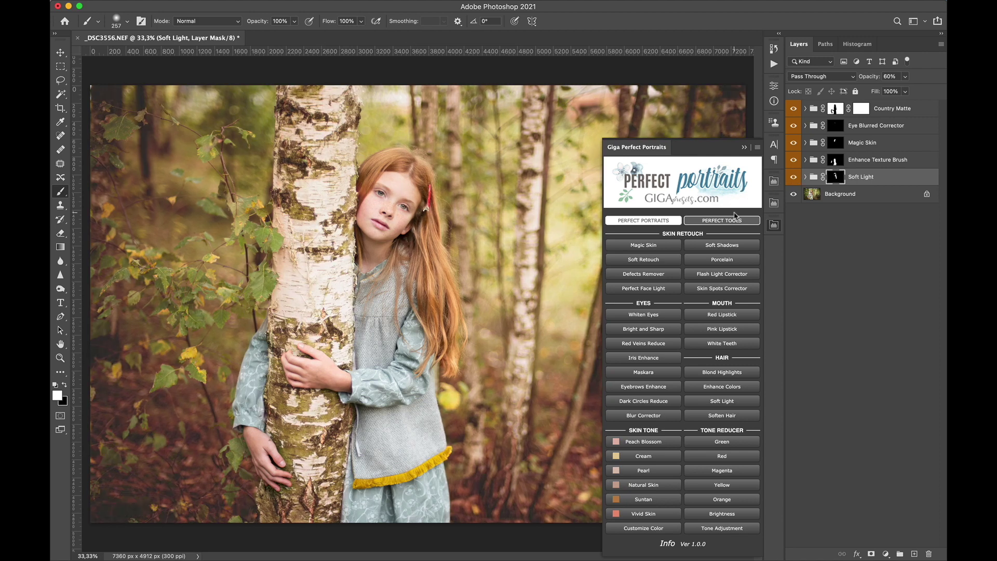
left_click(735, 221)
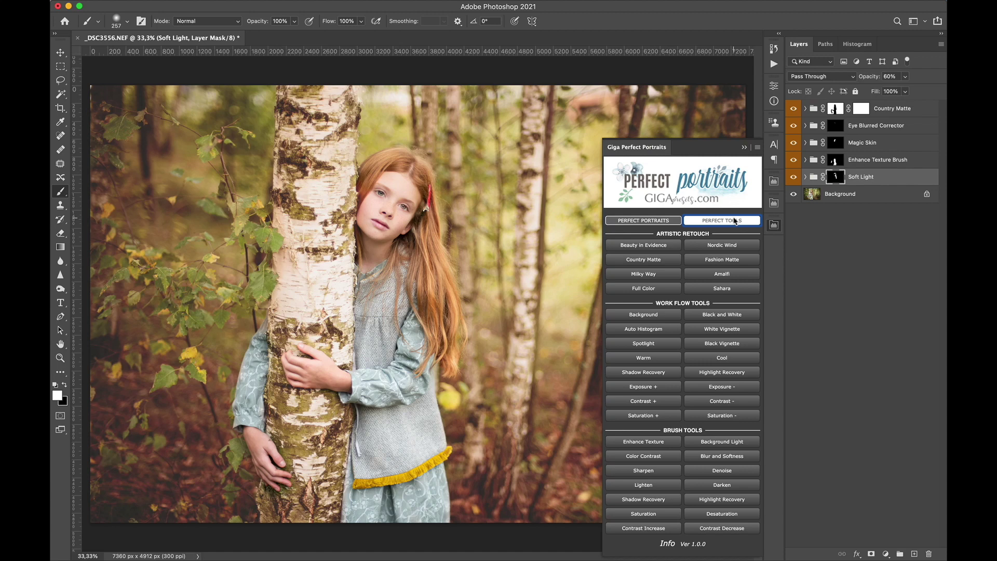
left_click(658, 222)
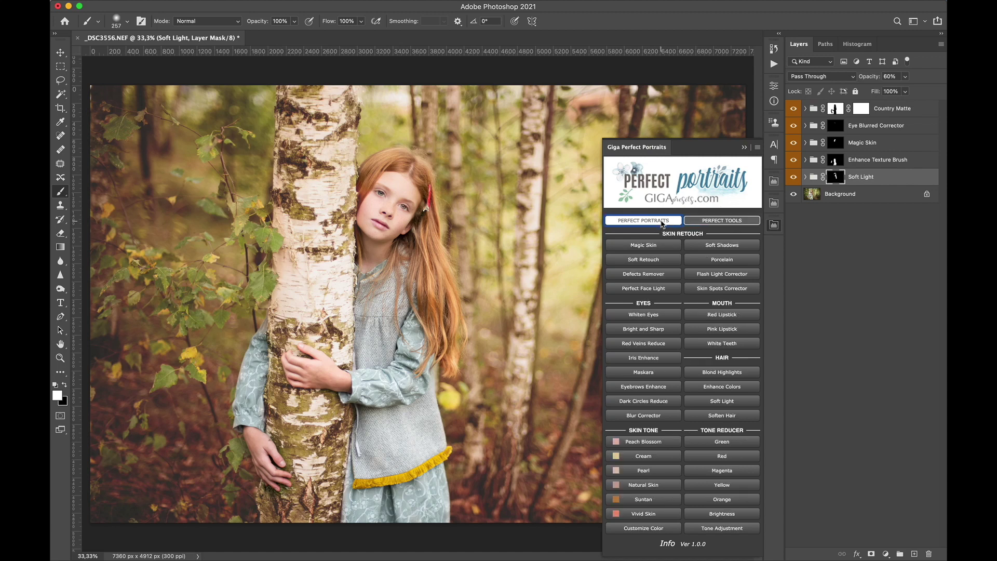